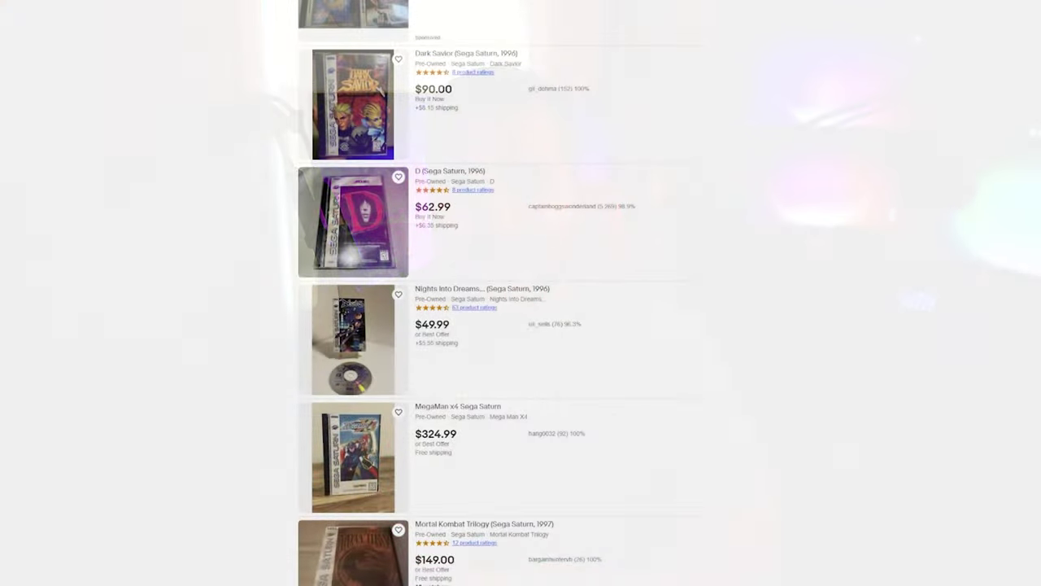
scroll(521, 293, "down", 3)
scroll(496, 293, "down", 3)
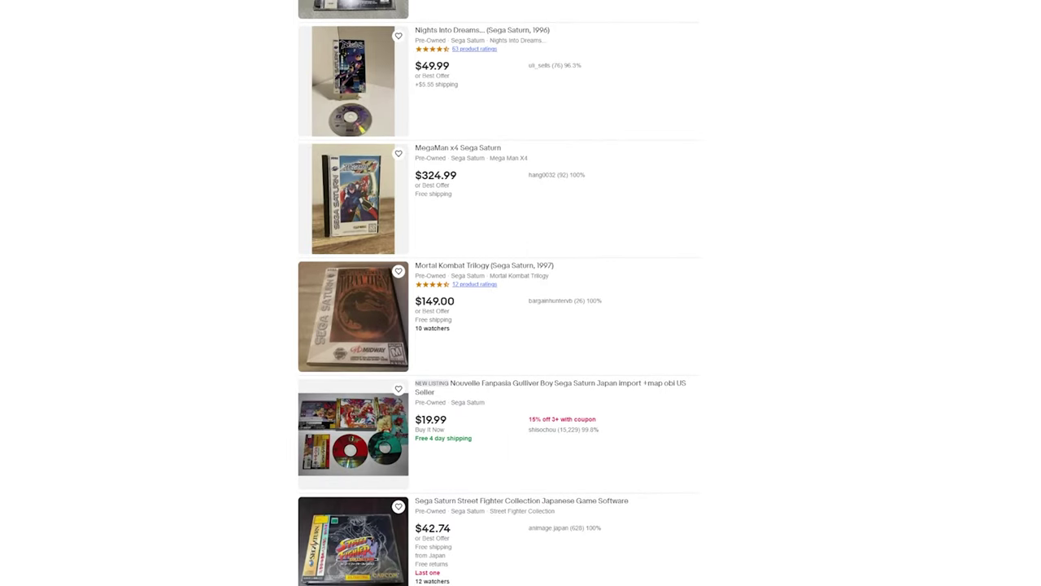
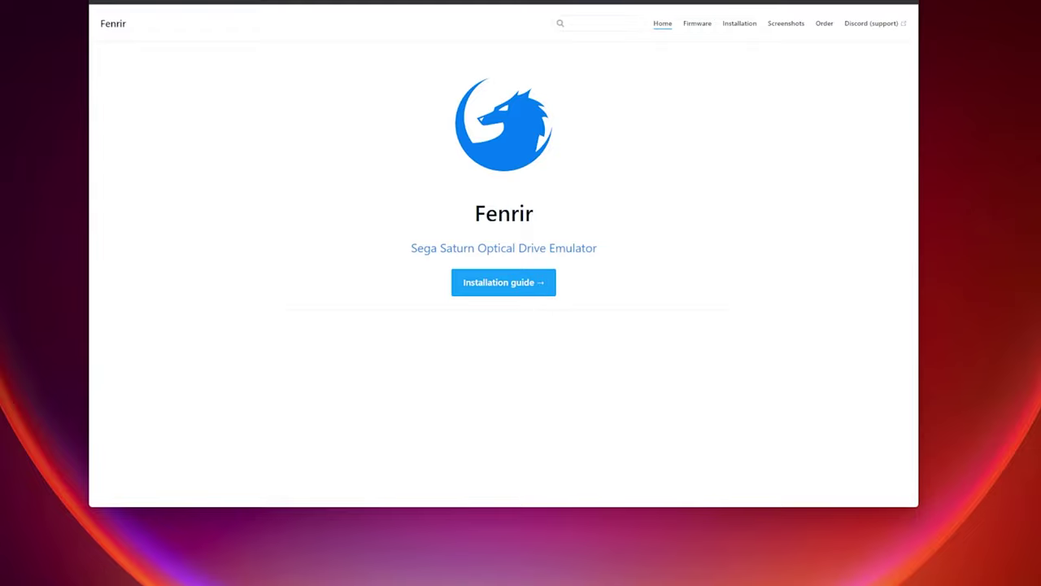
Step: Download the latest Fenrir Duo firmware, dated 2022/11/11, from the Fenrir website's firmware page
left_click(698, 26)
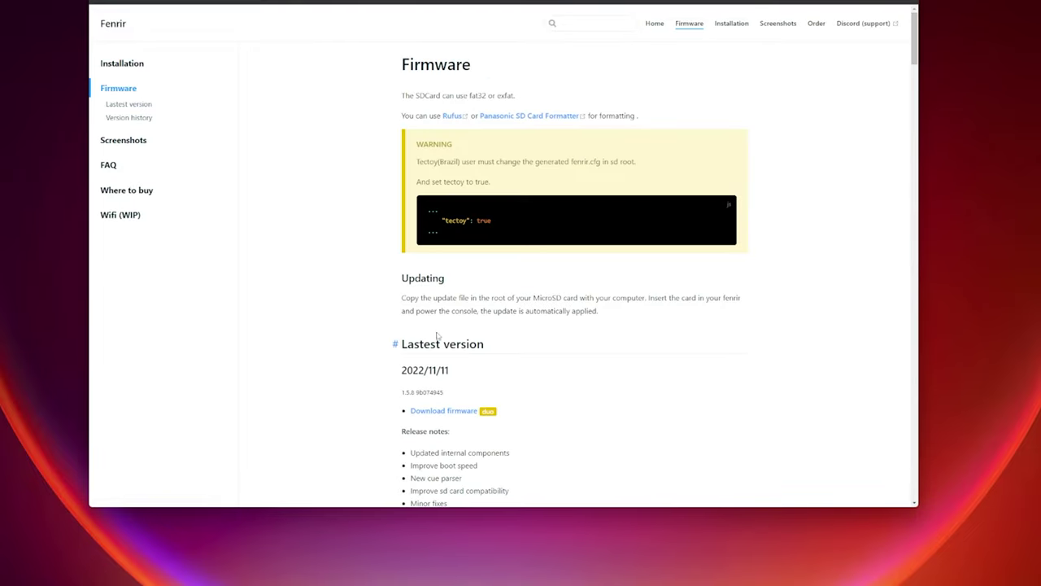
scroll(440, 330, "down", 3)
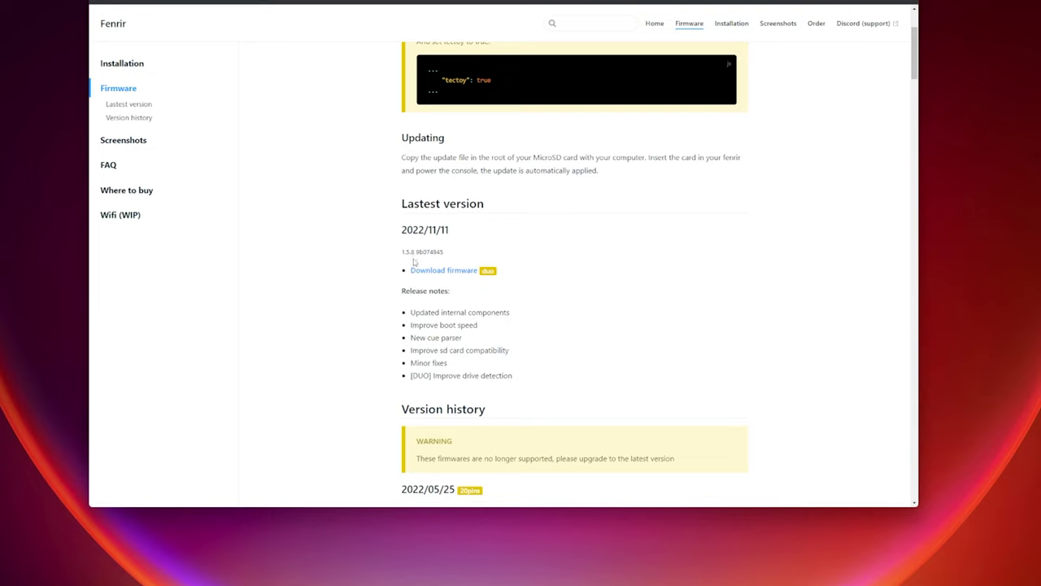
left_click(447, 274)
Step: Go from the Fenrir screenshots page to the Reddit custom cover art post and open its shared Dropbox folder of Fenrir covers
left_click(777, 23)
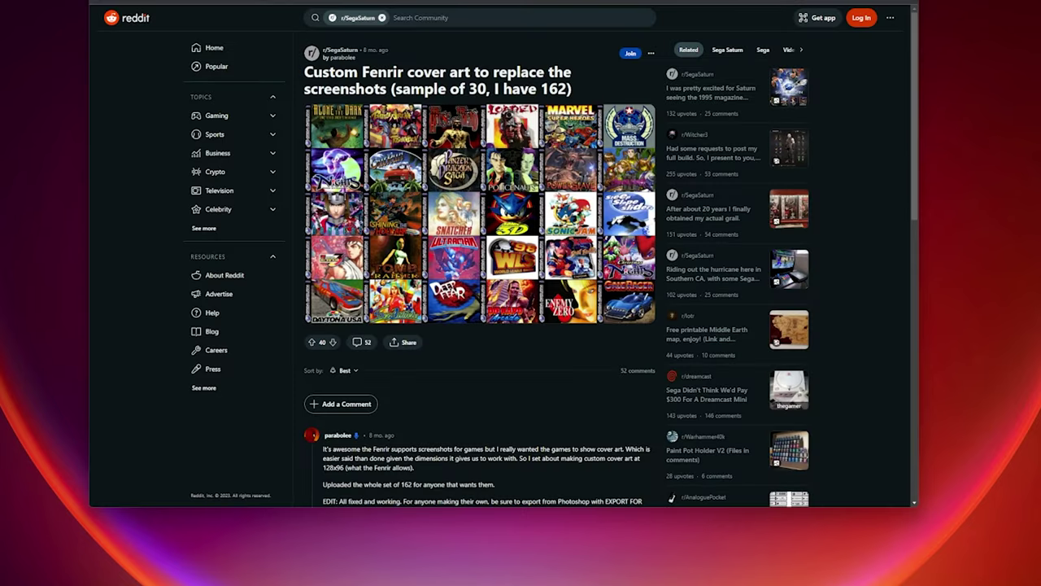
scroll(490, 282, "down", 2)
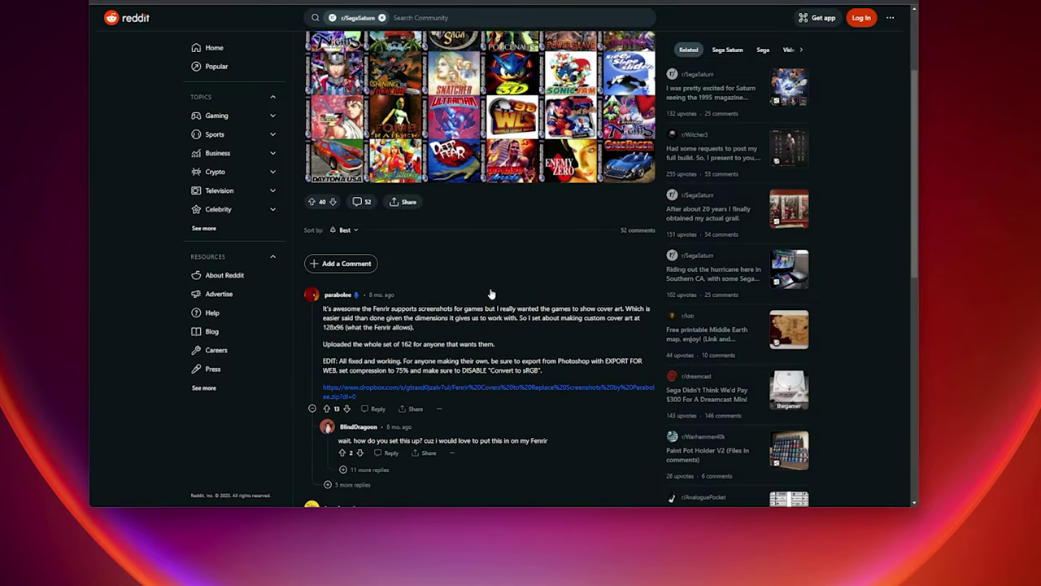
scroll(490, 293, "down", 1)
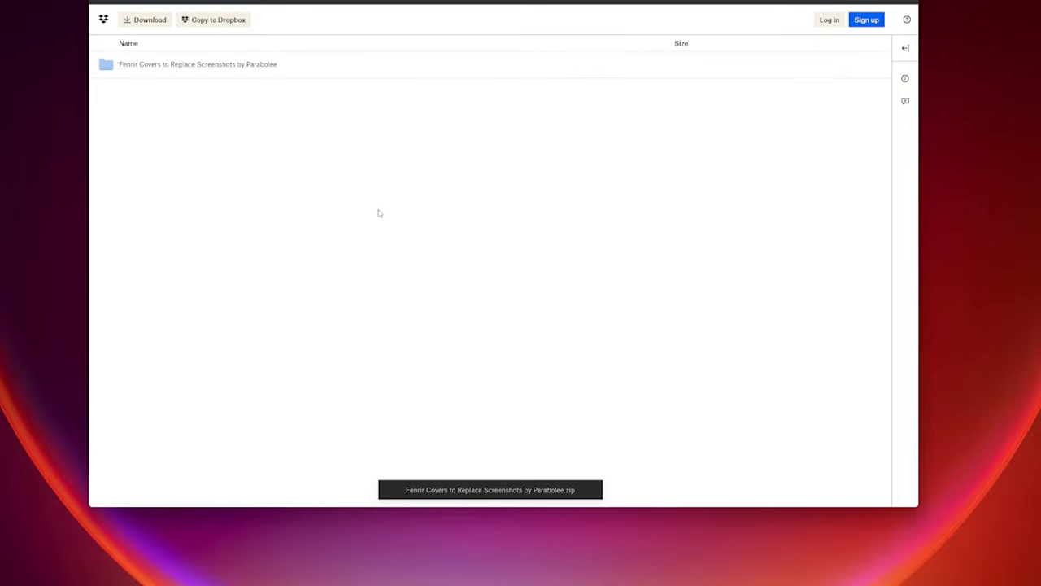
left_click(219, 73)
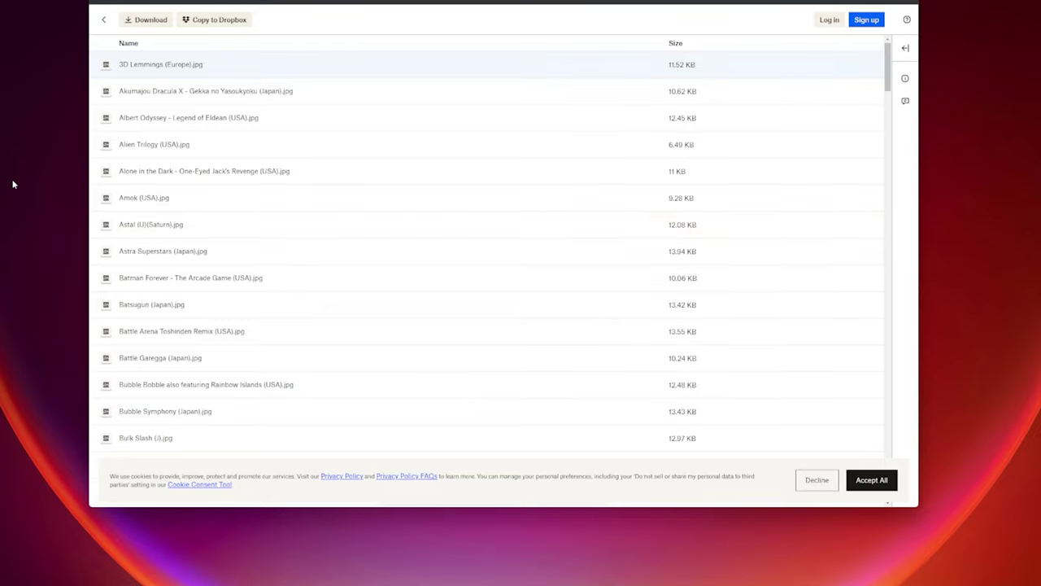
Step: Find the cover Resident Evil (U).jpg in the Dropbox folder, save its image to the desktop and return to the file list
scroll(244, 264, "down", 12)
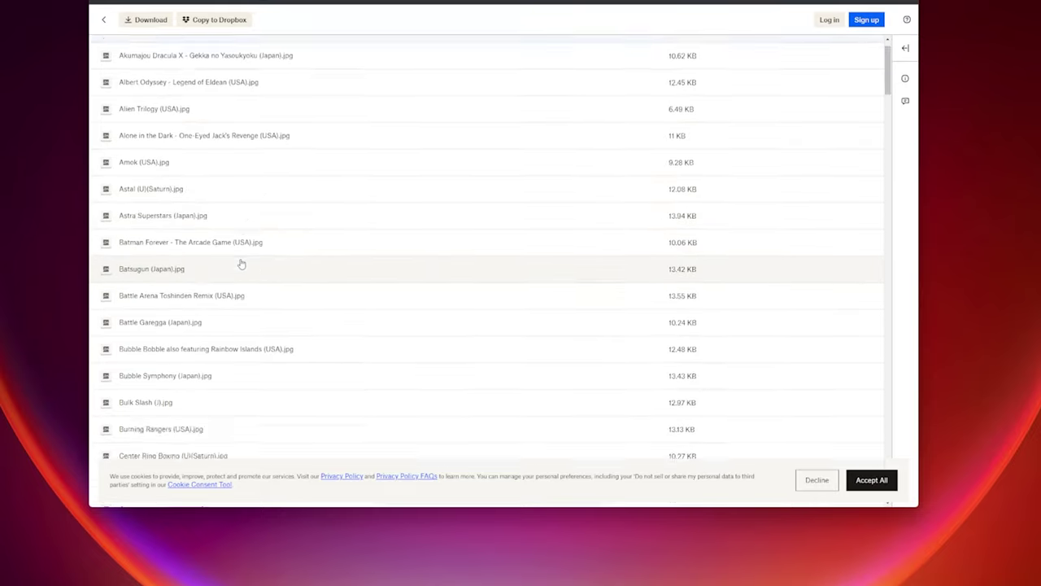
scroll(243, 263, "down", 9)
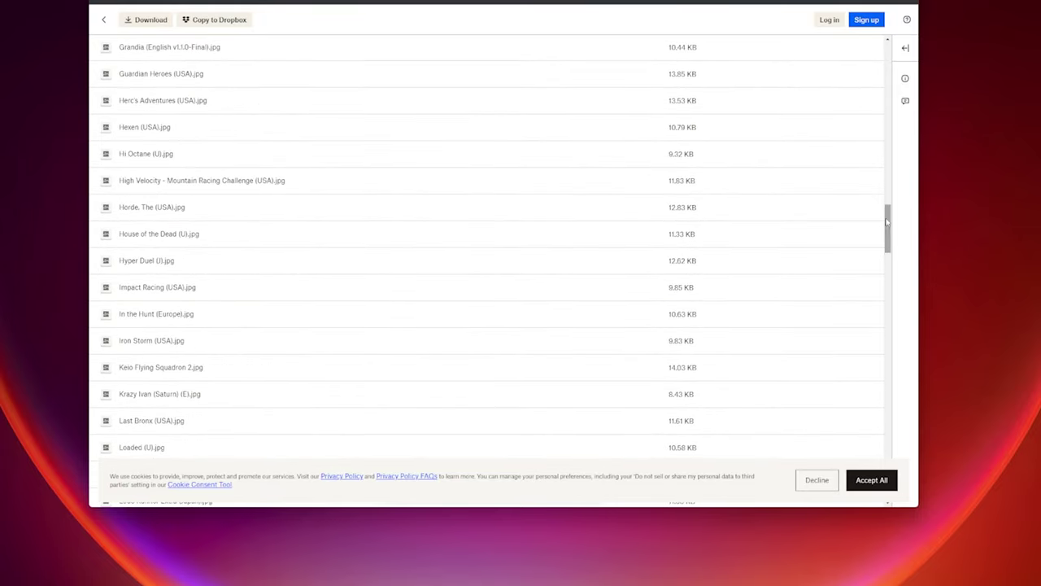
left_click_drag(886, 224, 886, 317)
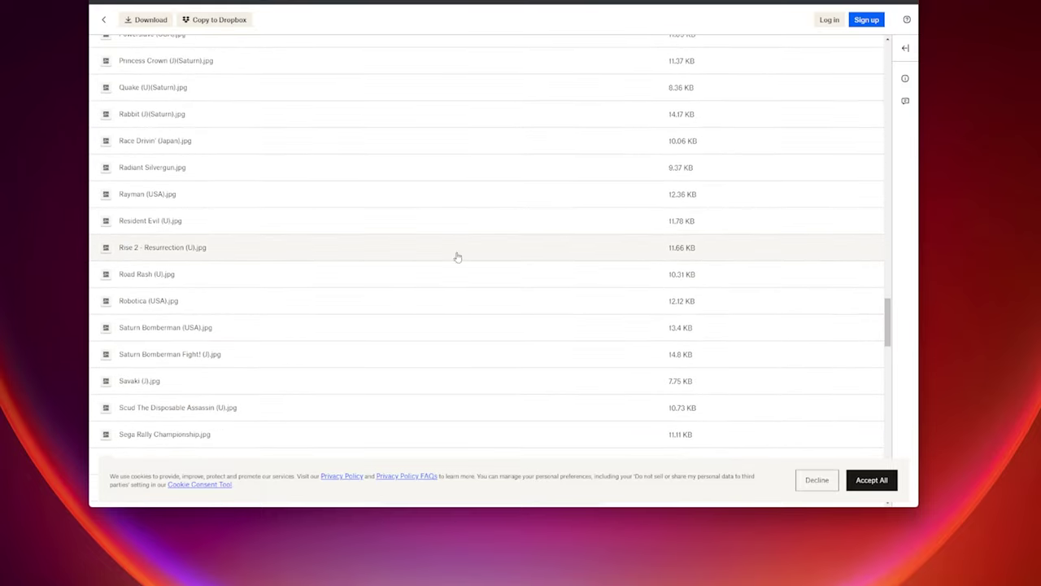
left_click(166, 226)
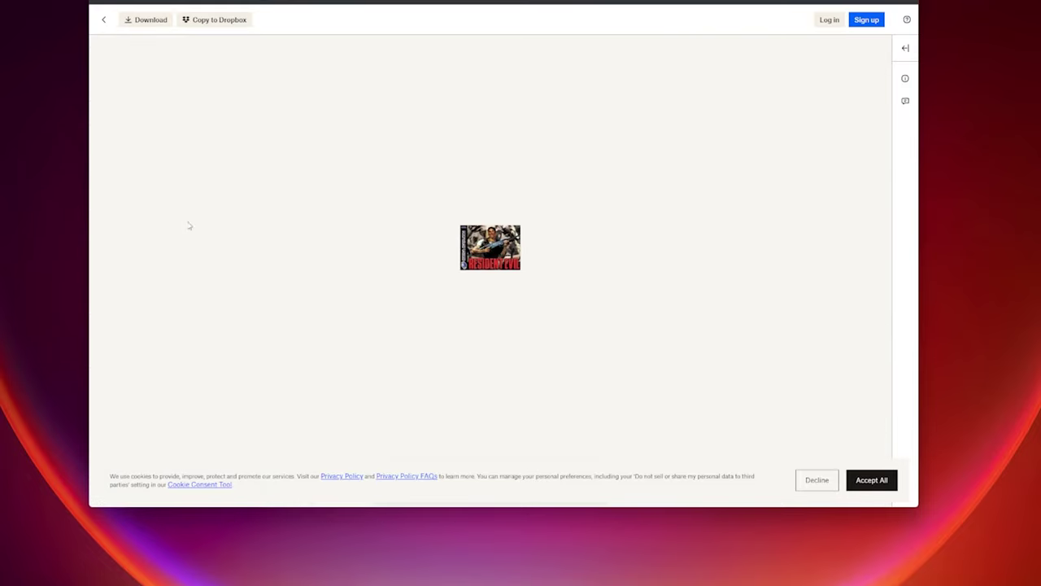
left_click_drag(500, 248, 10, 111)
key("Escape")
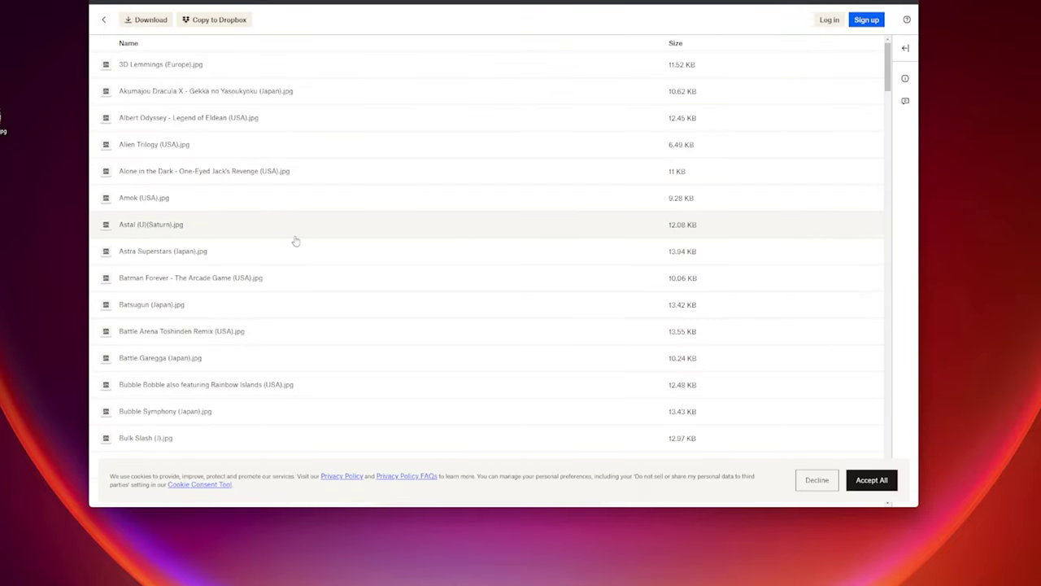
Step: Find the cover Street Fighter Alpha 2 (USA).jpg in the Dropbox folder and save its image to the desktop
scroll(293, 325, "down", 3)
scroll(292, 330, "down", 10)
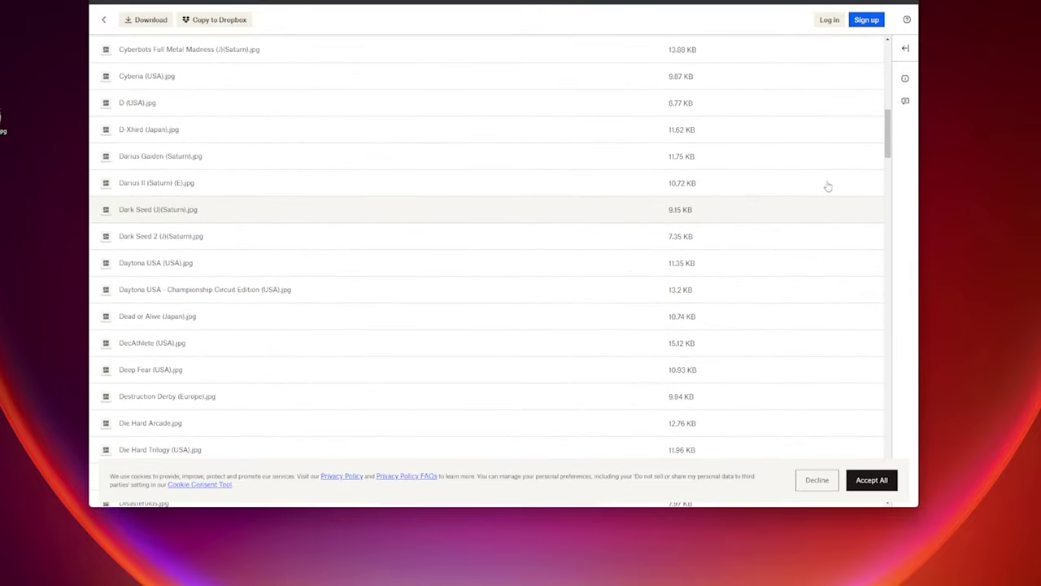
left_click_drag(888, 142, 873, 396)
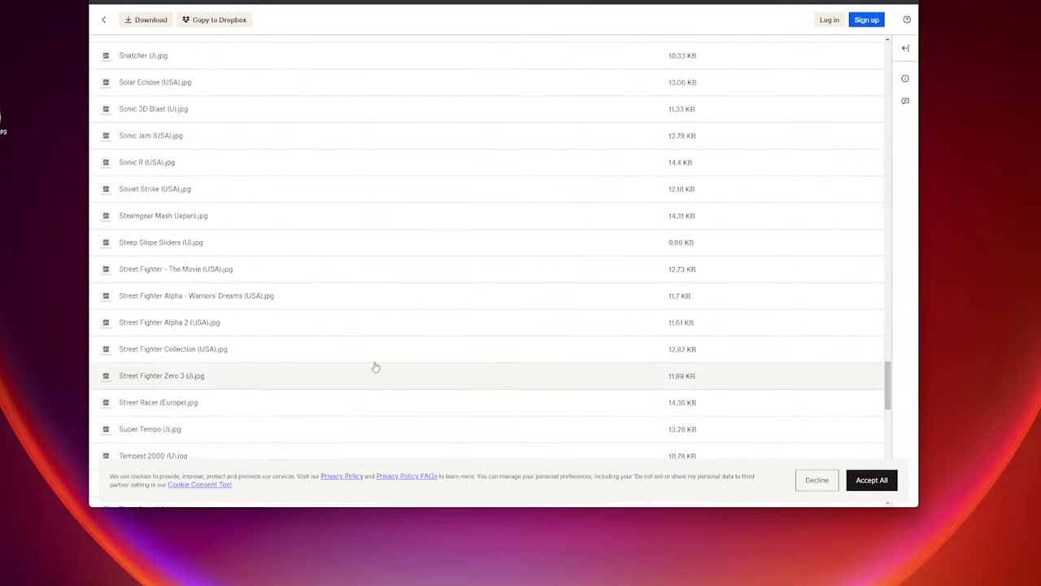
left_click(195, 328)
left_click_drag(491, 255, 3, 166)
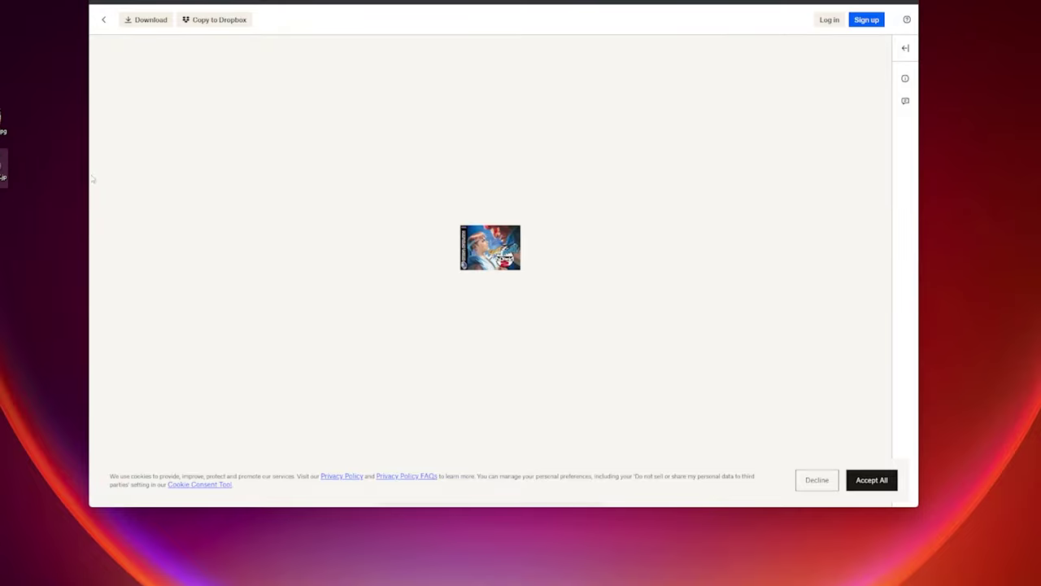
Step: Switch to File Explorer and quick-format the Fenrir Duo (G:) drive as exFAT with the default allocation size
key("super+e")
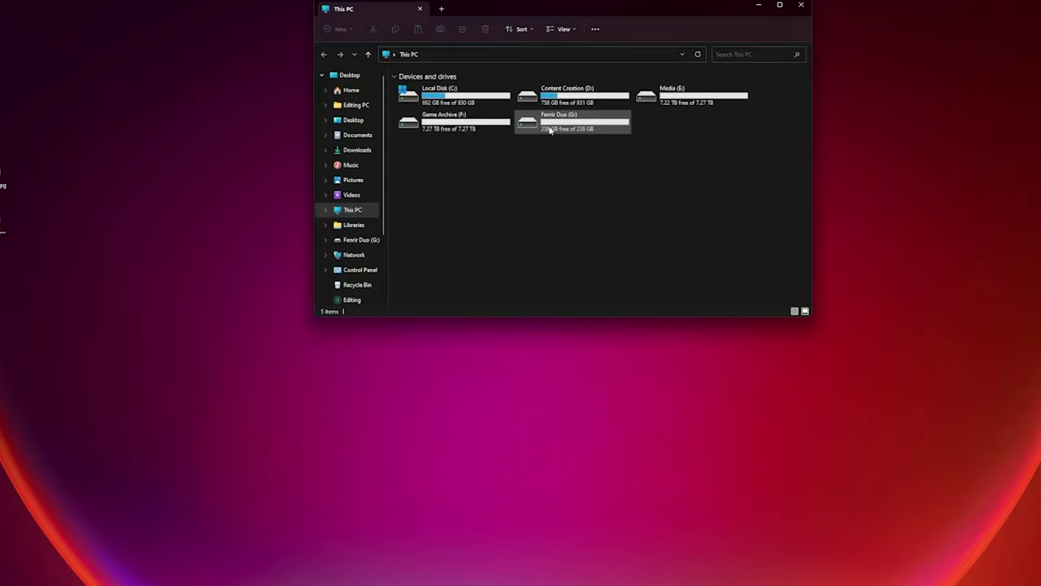
right_click(557, 129)
left_click(591, 200)
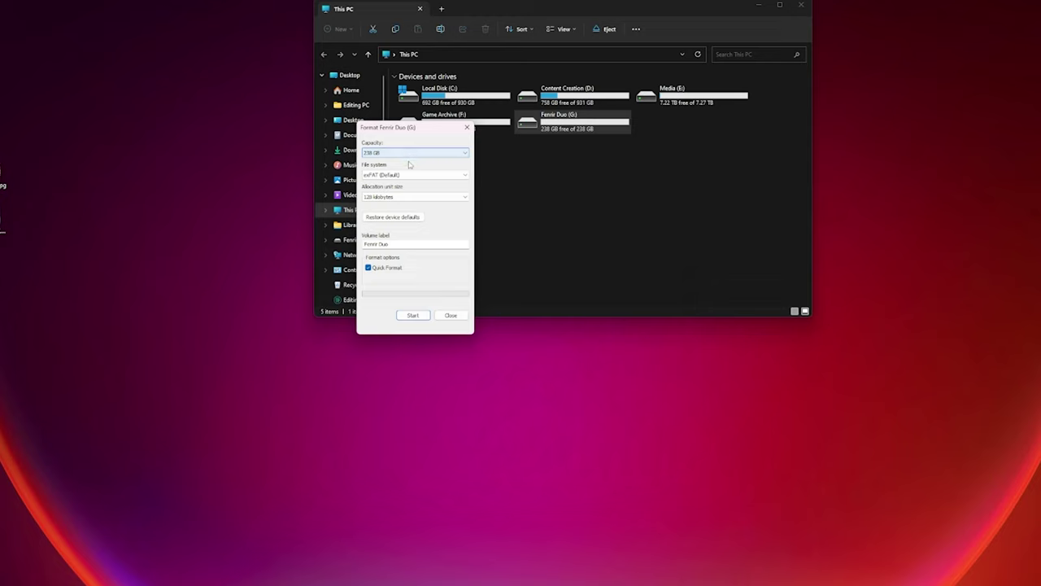
left_click(394, 181)
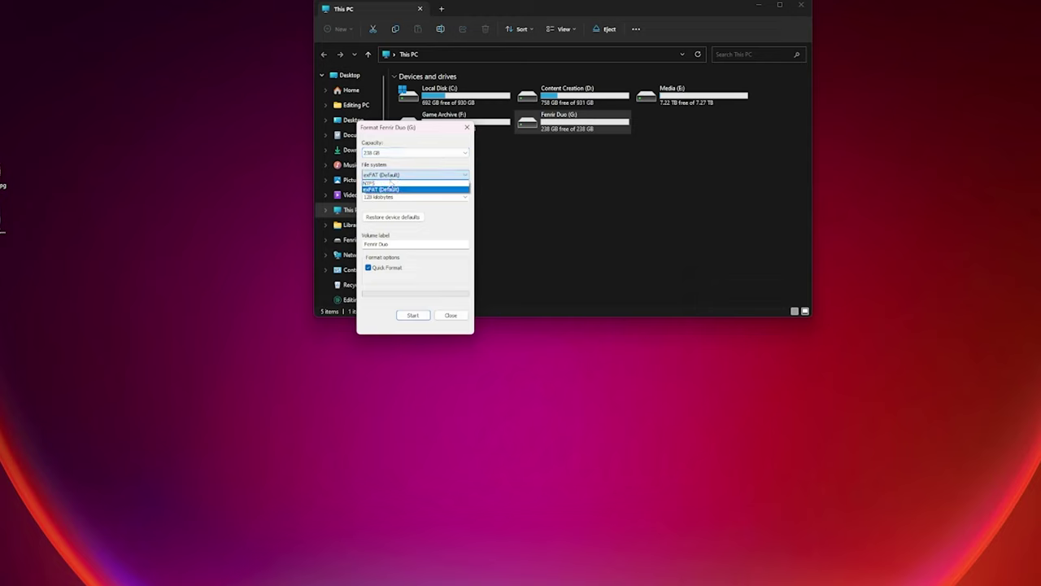
left_click(391, 190)
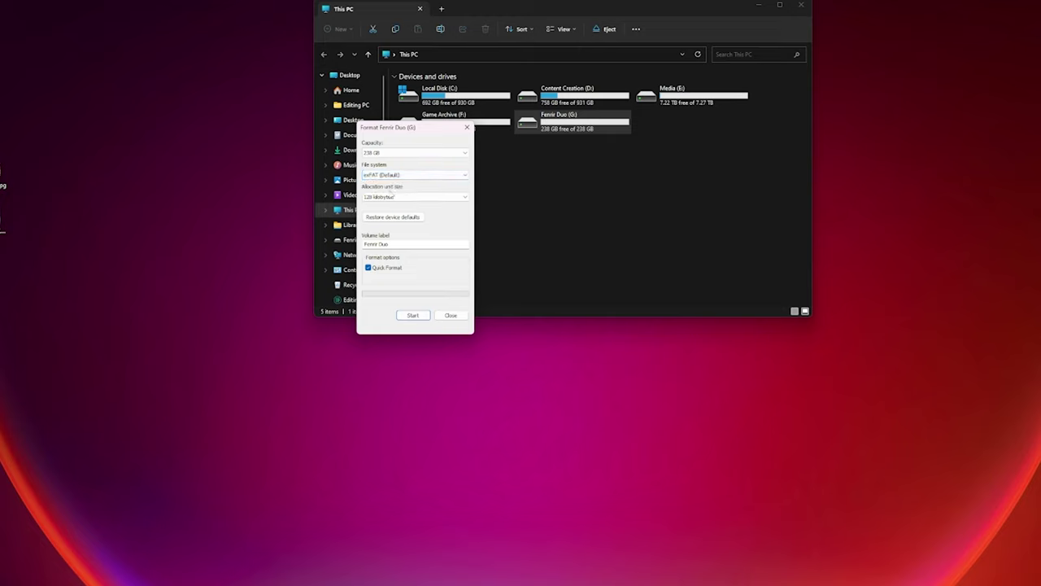
left_click(427, 198)
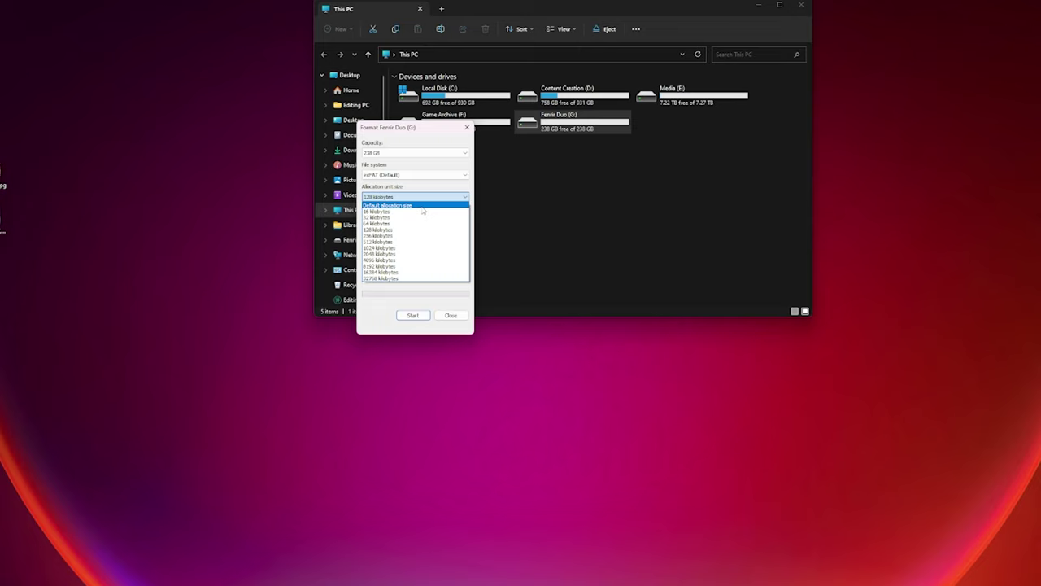
left_click(412, 206)
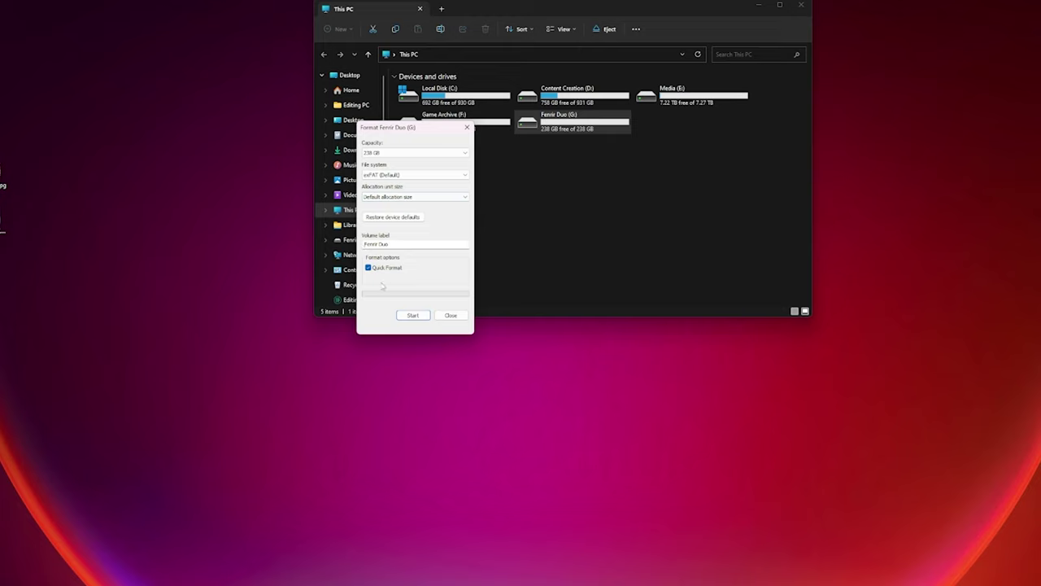
left_click(413, 316)
left_click(549, 288)
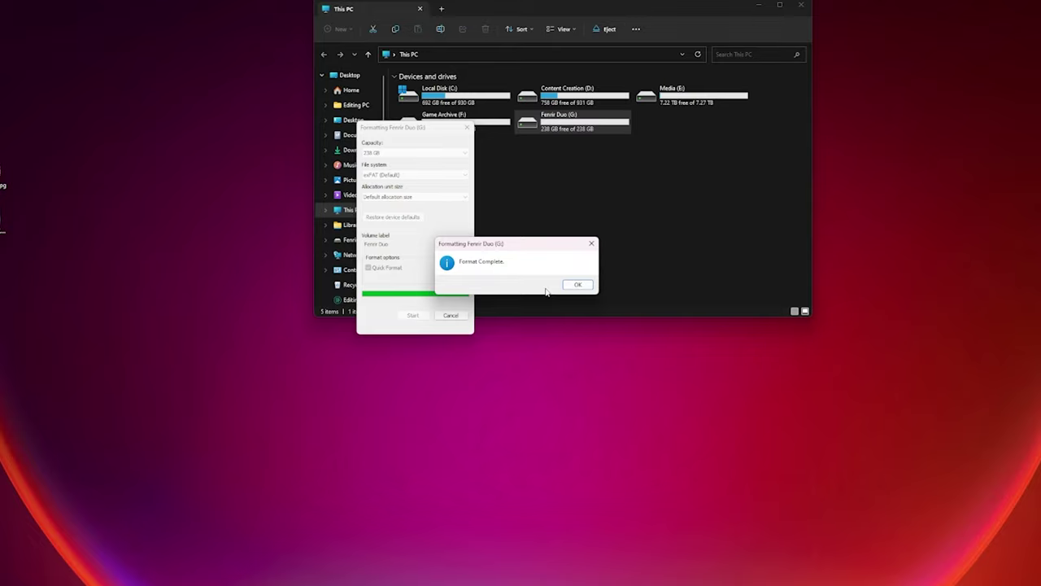
left_click(578, 284)
Step: Open the formatted Fenrir Duo (G:) drive and create a folder named Games in its root
left_click(562, 131)
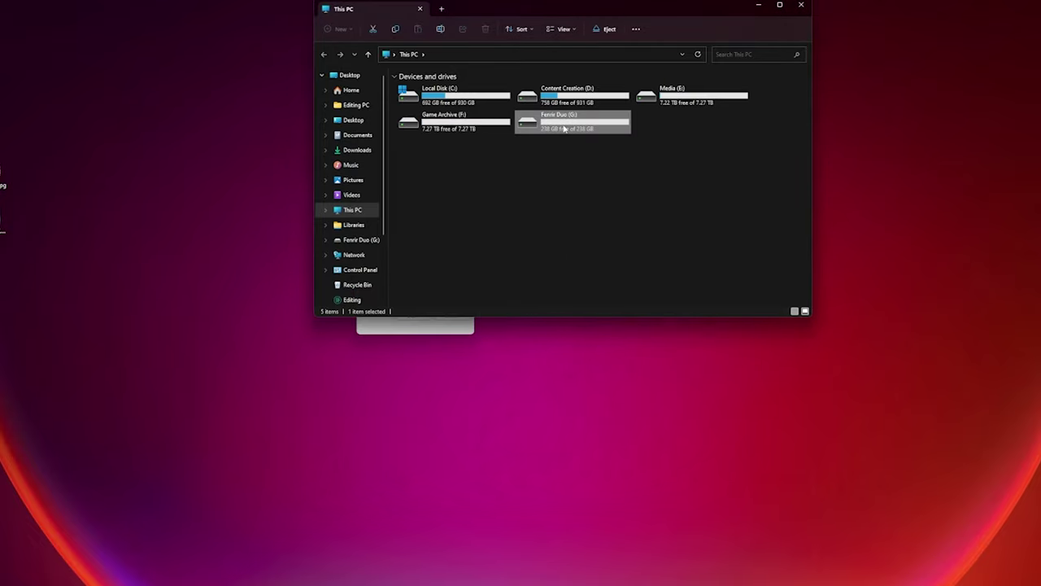
double_click(564, 128)
left_click(442, 326)
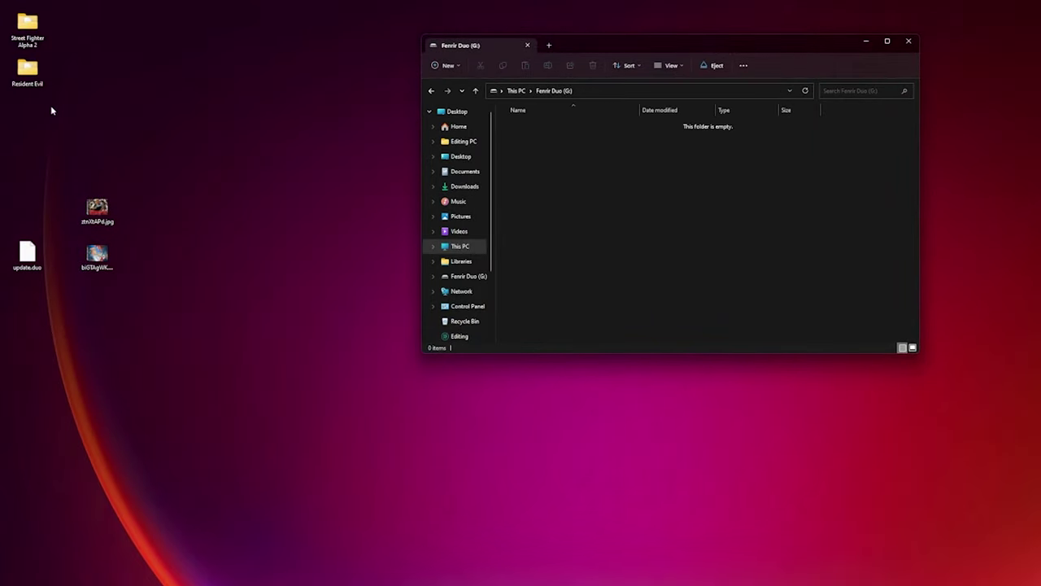
right_click(552, 156)
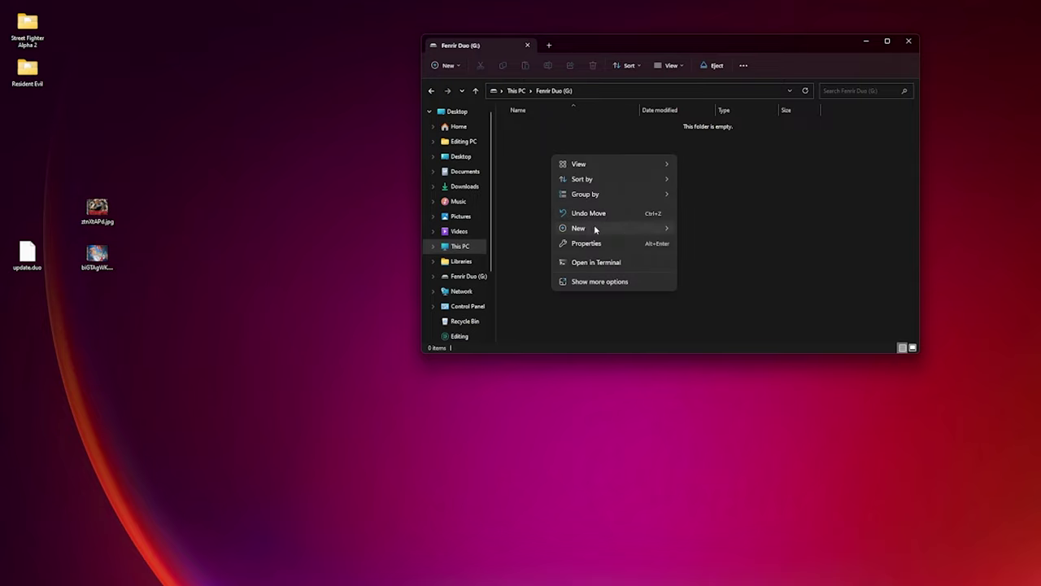
mouse_move(597, 229)
left_click(708, 231)
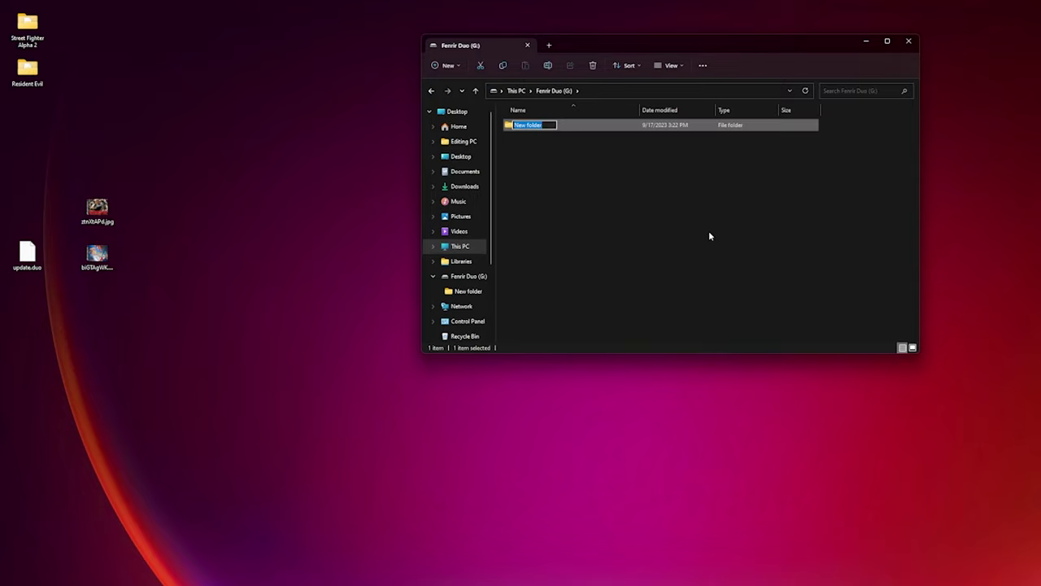
type("Games")
left_click(709, 236)
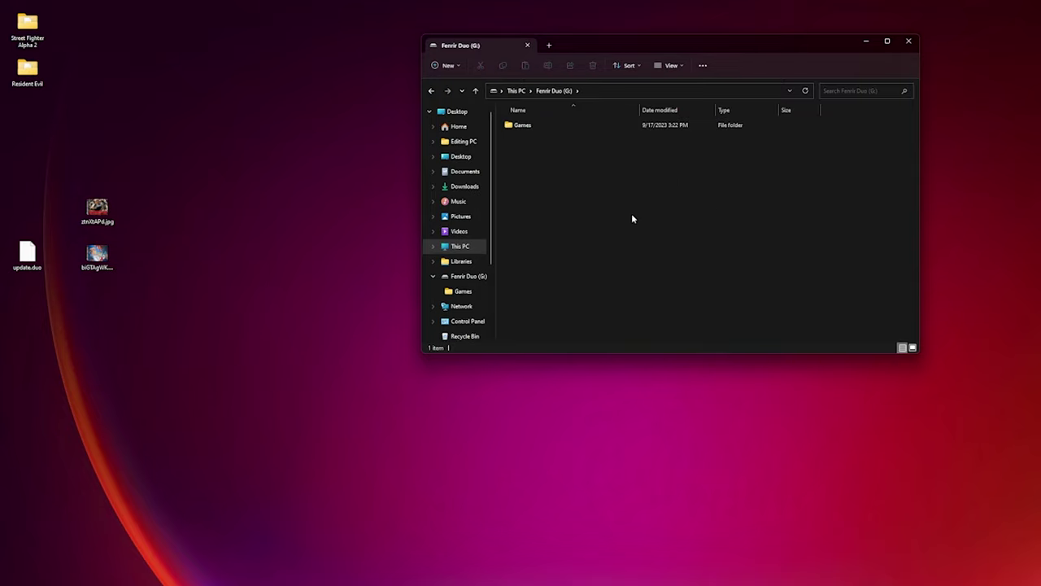
Step: Create a second folder named screenshots in the root of the Fenrir Duo drive
right_click(559, 173)
left_click(698, 241)
type("s")
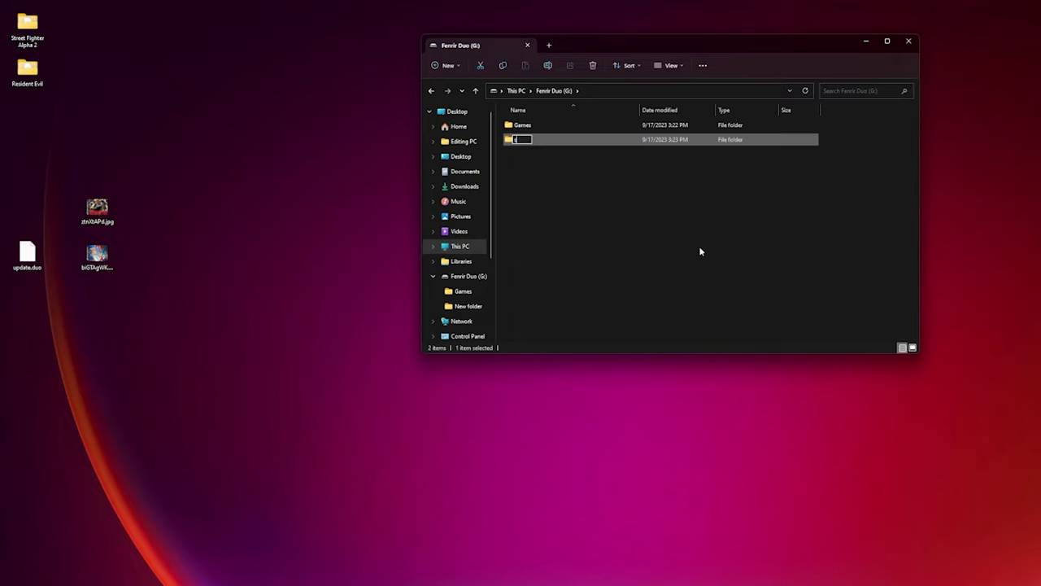
type("creenshots")
key("Return")
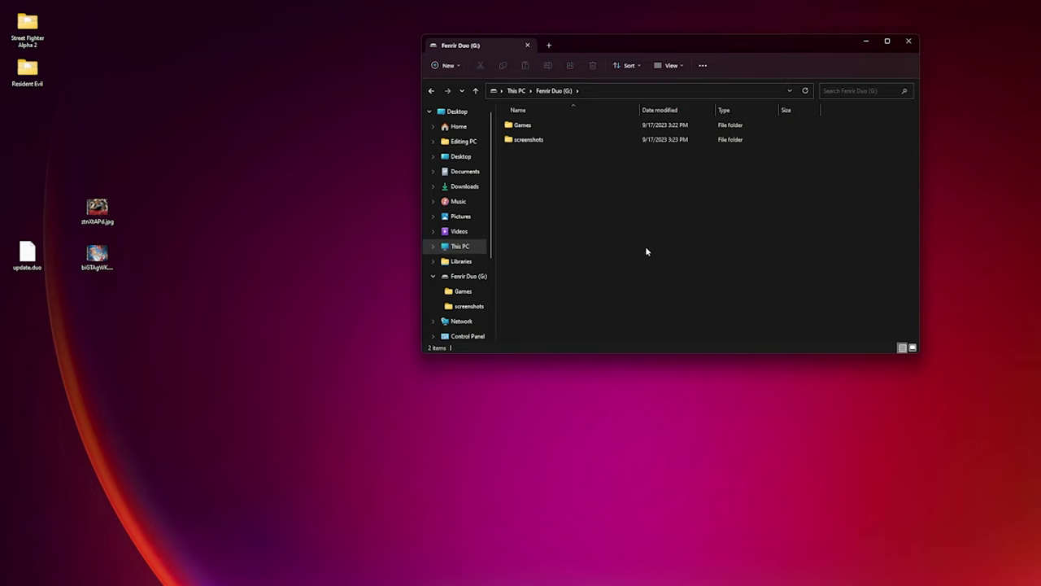
Step: Rename the Resident Evil cover image on the desktop to match its game folder, as Resident Evil.jpg
left_click(28, 256)
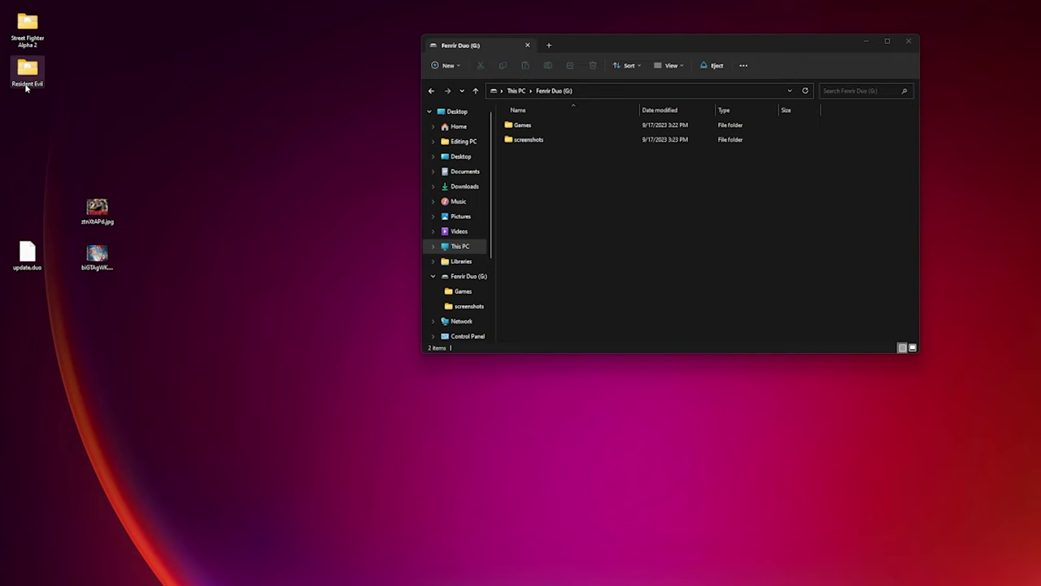
key("F2")
key("ctrl+c")
left_click(97, 219)
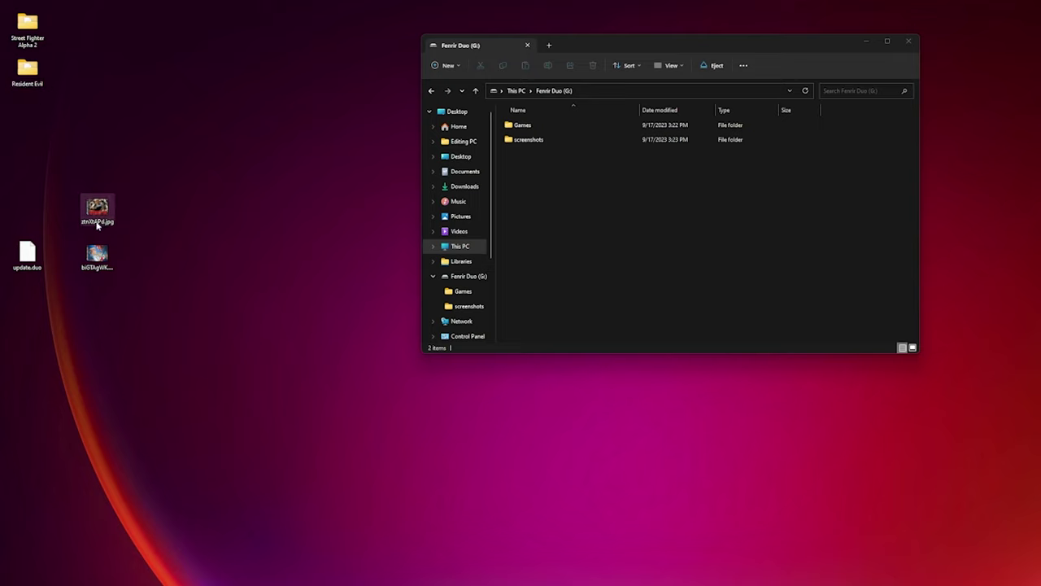
key("F2")
key("ctrl+v")
Step: Rename the second cover image on the desktop to match its game folder, as Street Fighter Alpha 2.jpg
left_click(29, 39)
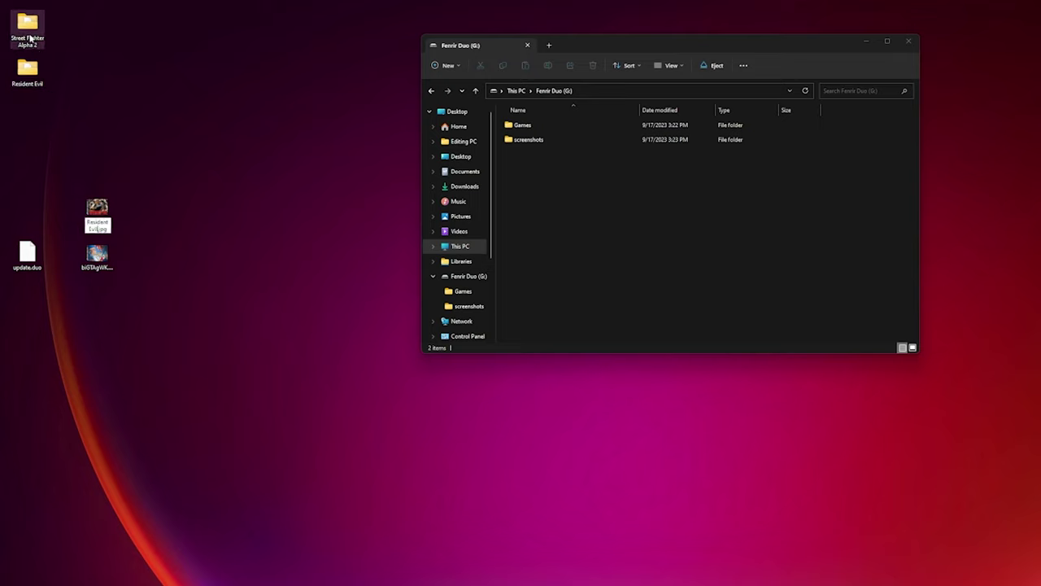
key("F2")
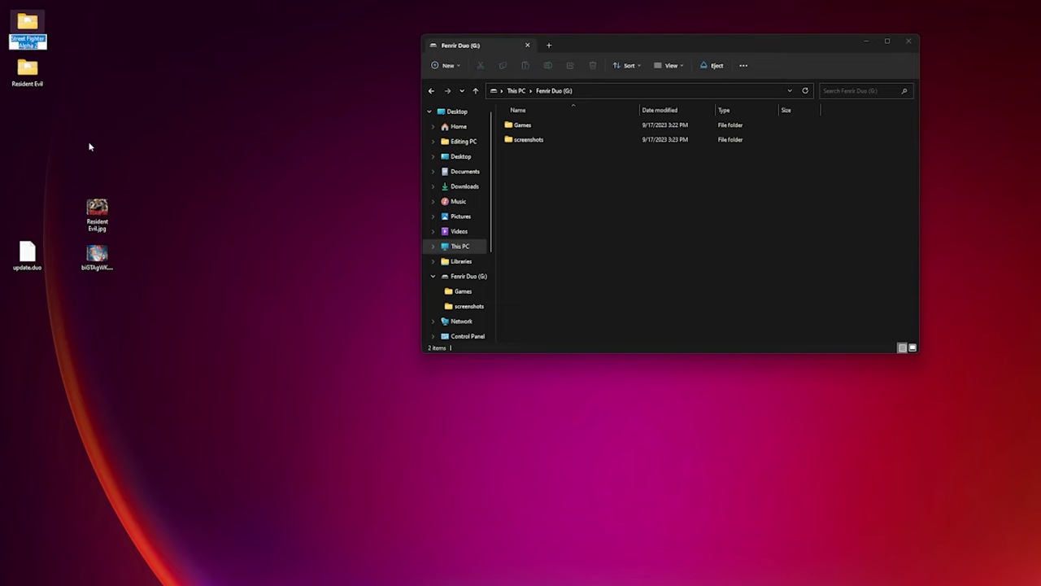
left_click(95, 268)
key("F2")
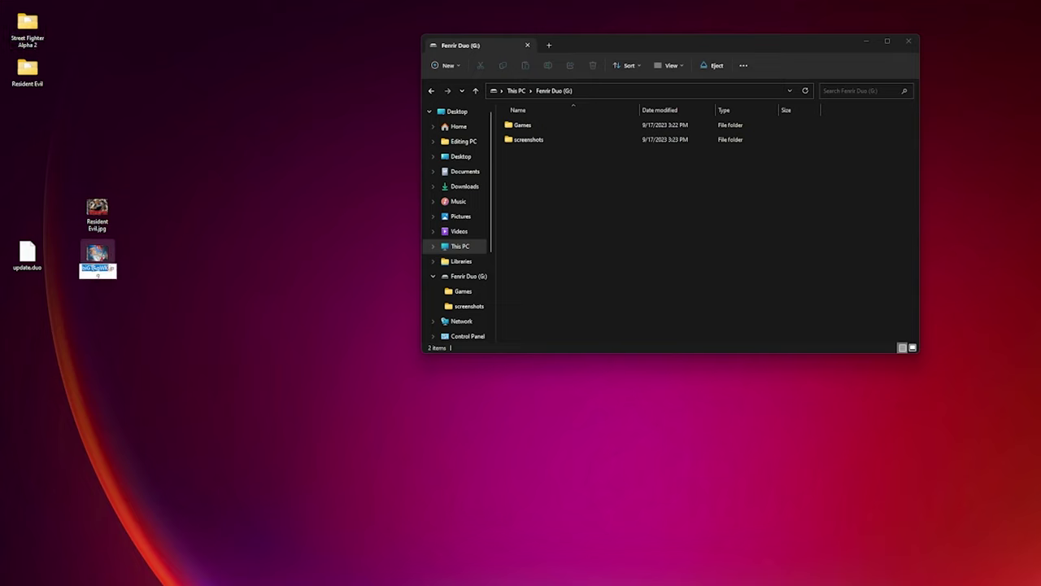
type("Street Fighter Alpha 2")
Step: Move both renamed cover images from the desktop into the screenshots folder on the Fenrir Duo drive
left_click_drag(159, 310, 98, 205)
double_click(534, 142)
key("ctrl+v")
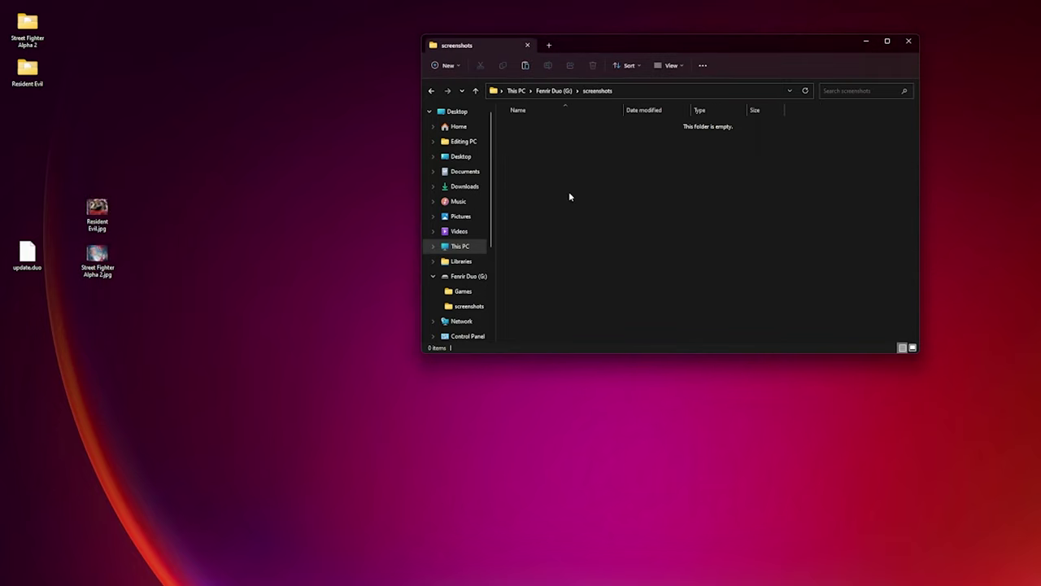
Step: Move the Street Fighter Alpha 2 and Resident Evil folders from the desktop into the drive's Games folder
left_click(475, 91)
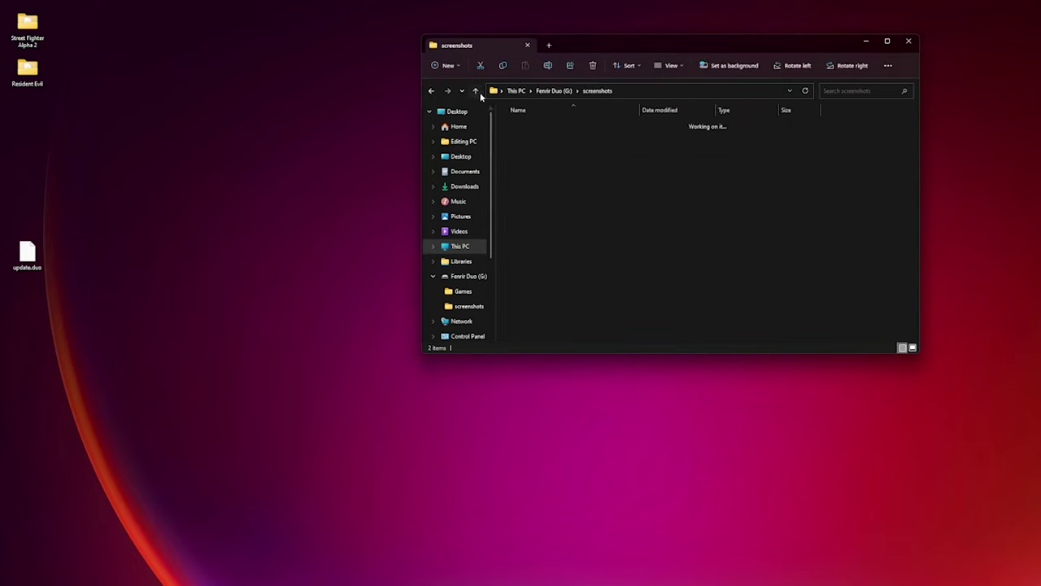
double_click(524, 134)
left_click_drag(139, 127, 45, 33)
key("ctrl+x")
left_click(567, 169)
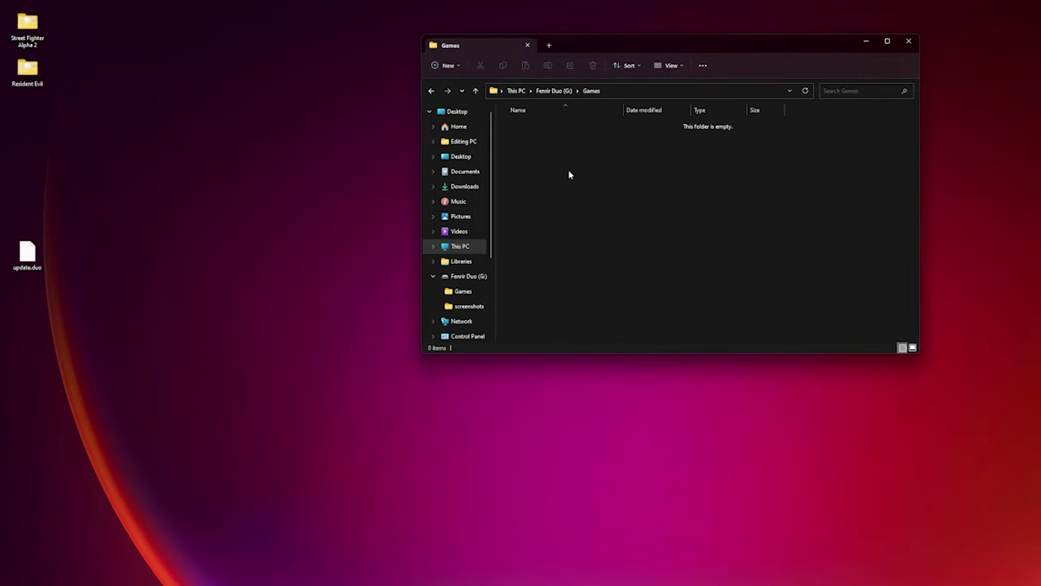
key("ctrl+v")
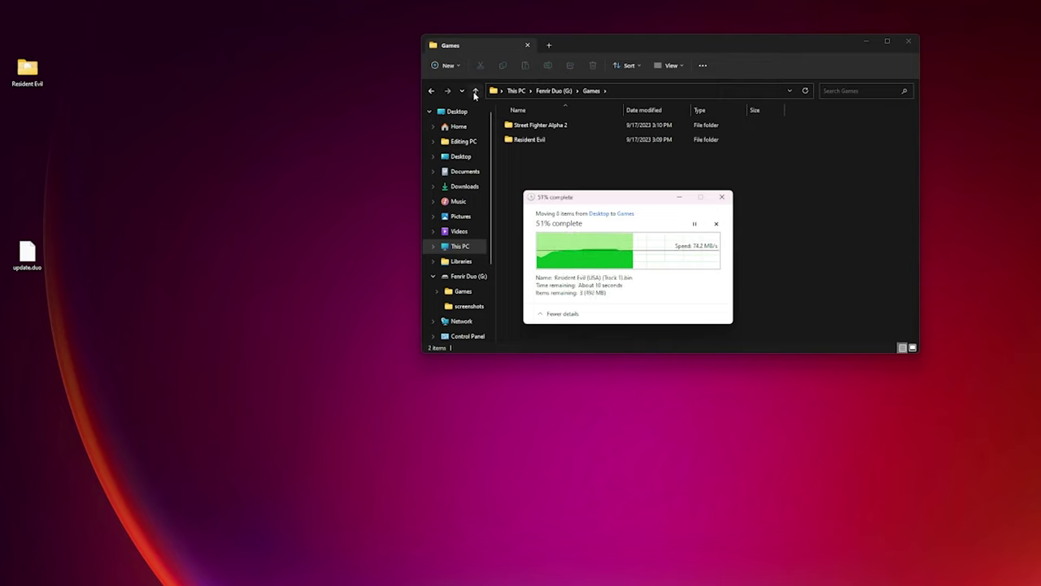
Step: Return to the root of the Fenrir Duo drive and transfer the update.duo firmware file there from the desktop
left_click(475, 91)
left_click(571, 186)
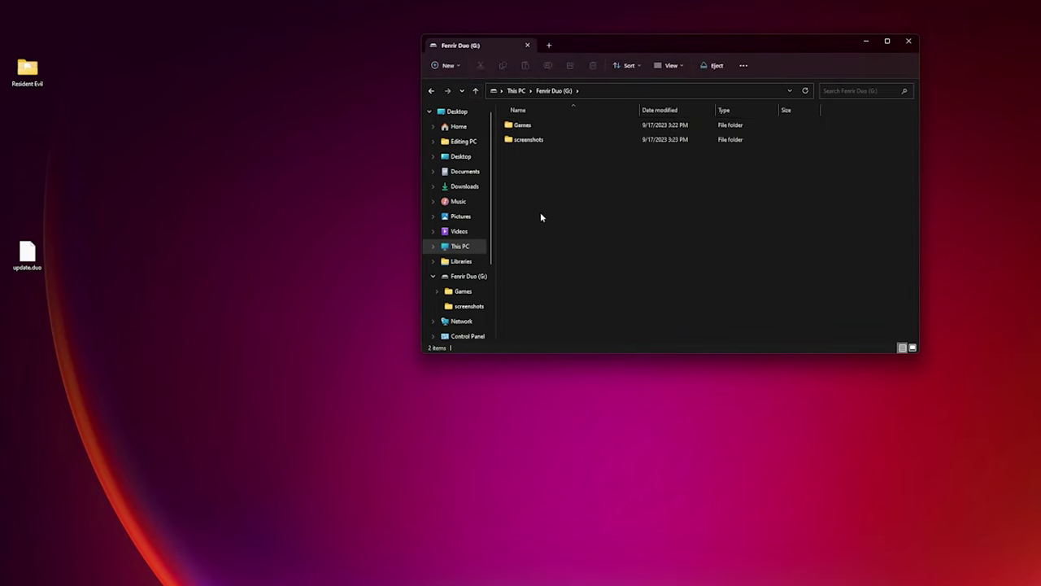
left_click(28, 255)
left_click_drag(28, 254, 379, 242)
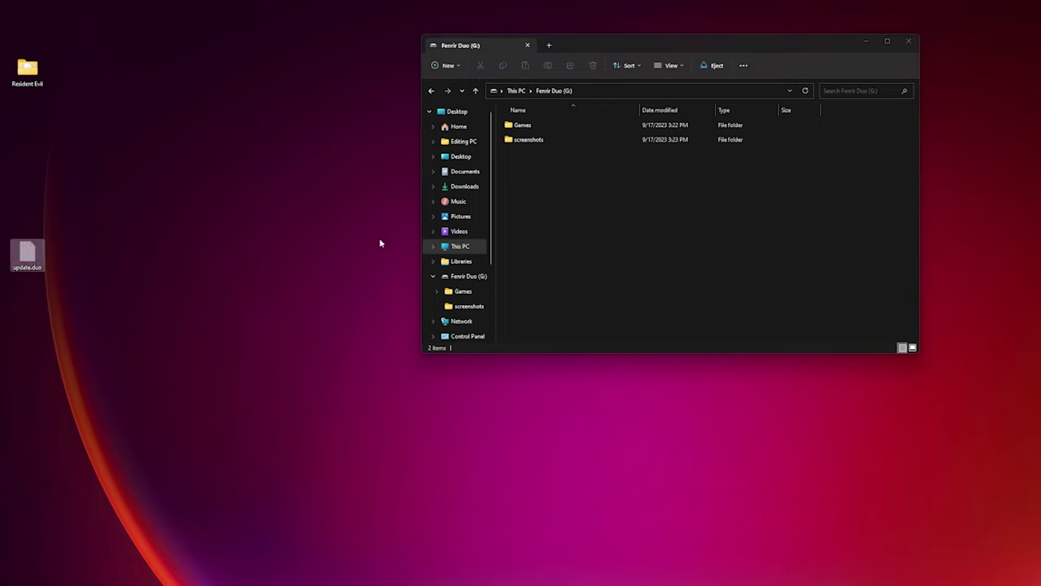
left_click_drag(594, 225, 594, 225)
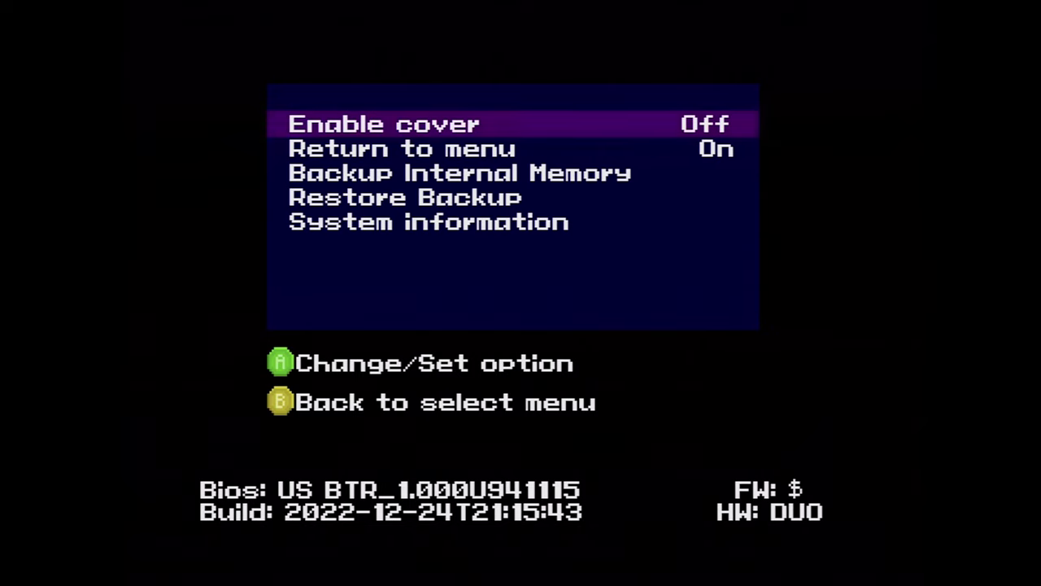
Step: Switch to the Fenrir menu on the Saturn, set Enable cover to On and go back to the select menu
key("Return")
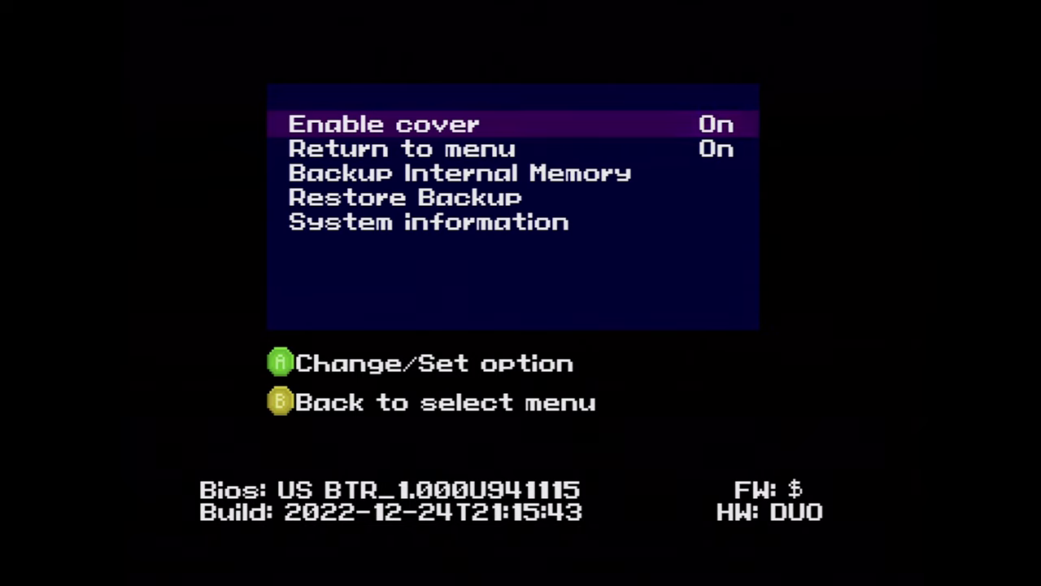
key("Down")
key("Down")
key("Down")
key("Down")
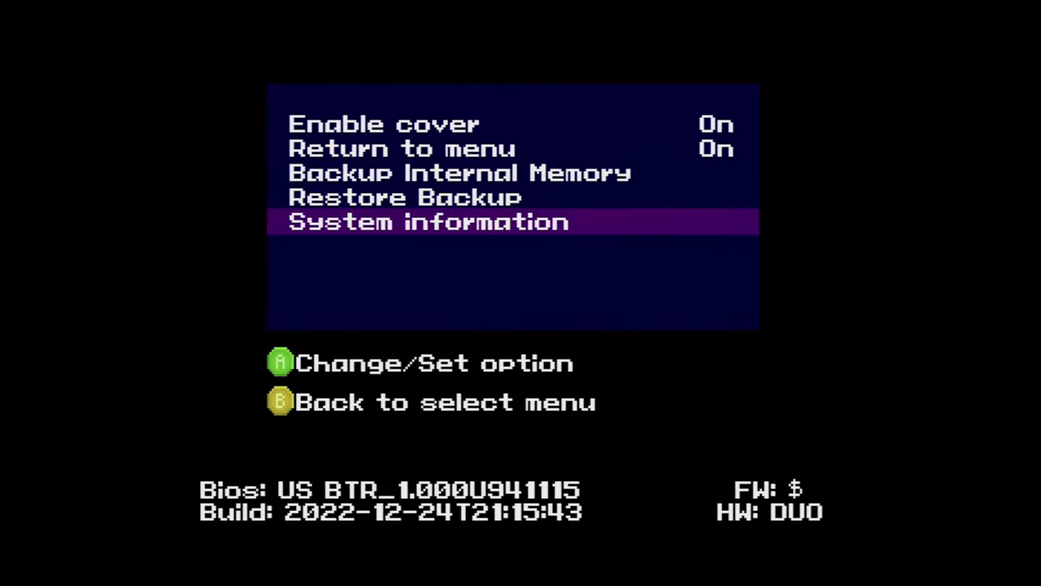
key("Down")
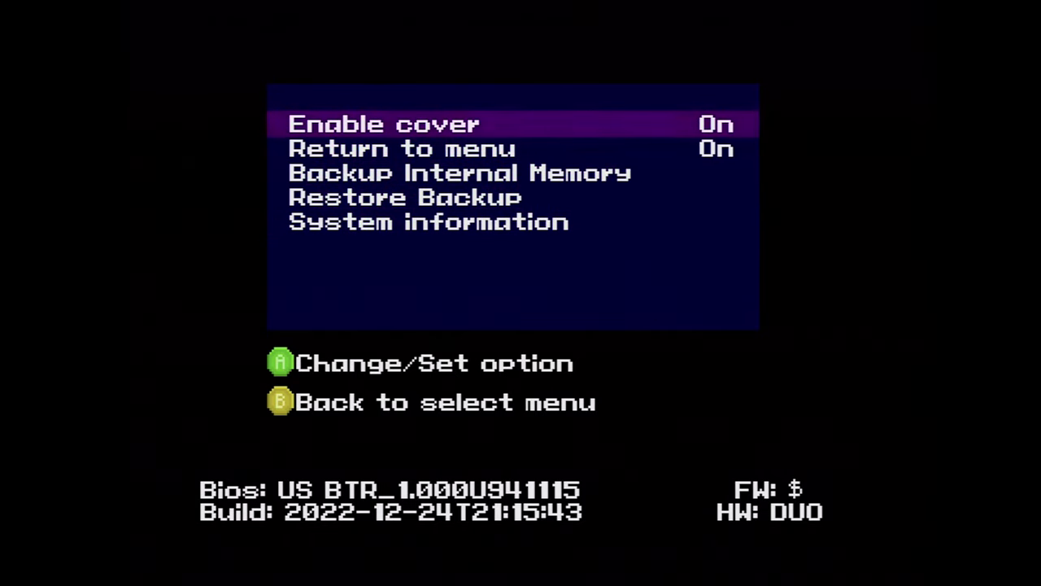
key("Escape")
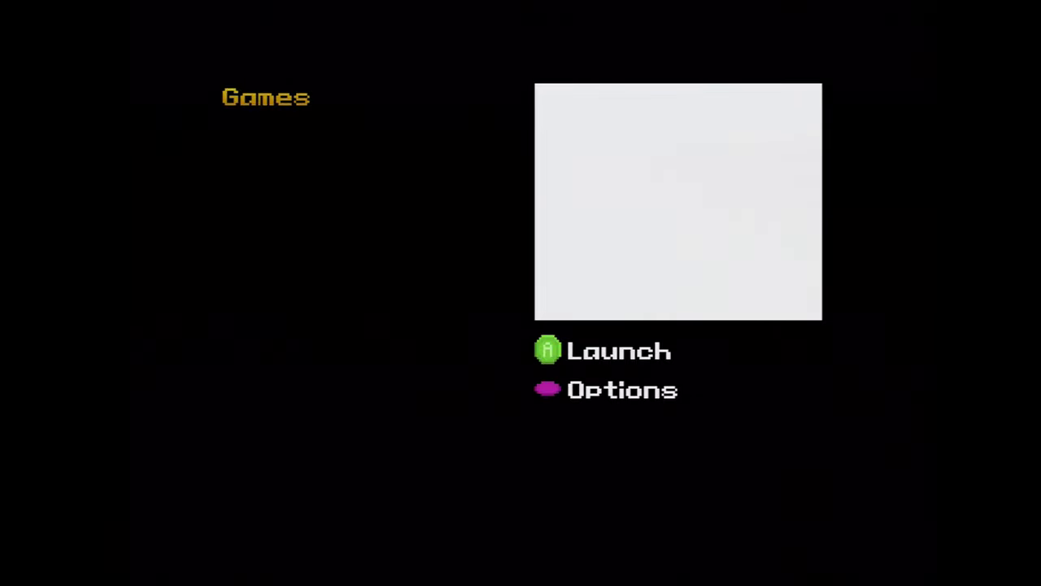
Step: Open the Games folder and check the cover images of Resident Evil and Street Fighter Alpha 2
key("Down")
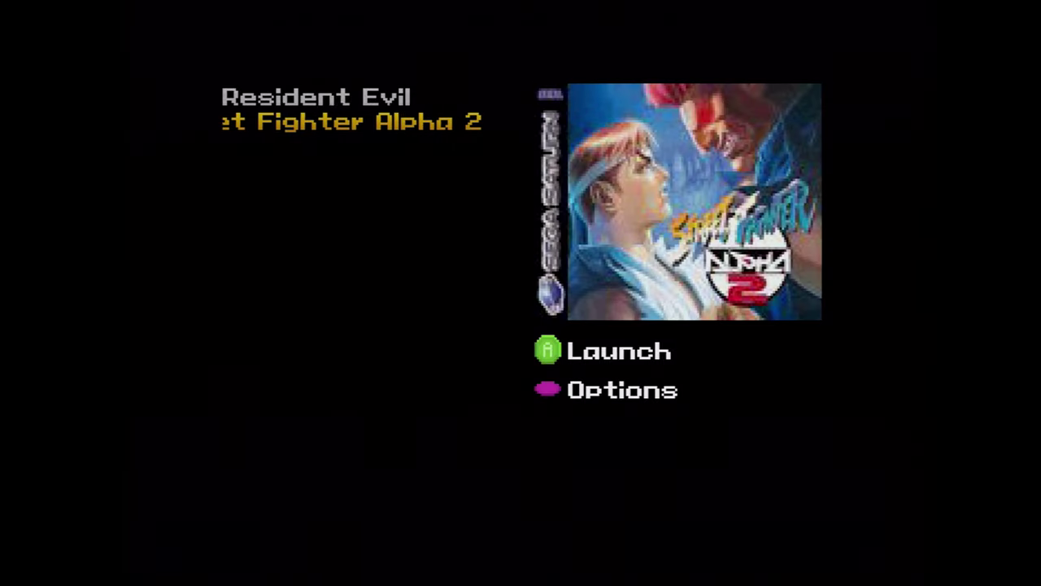
key("Up")
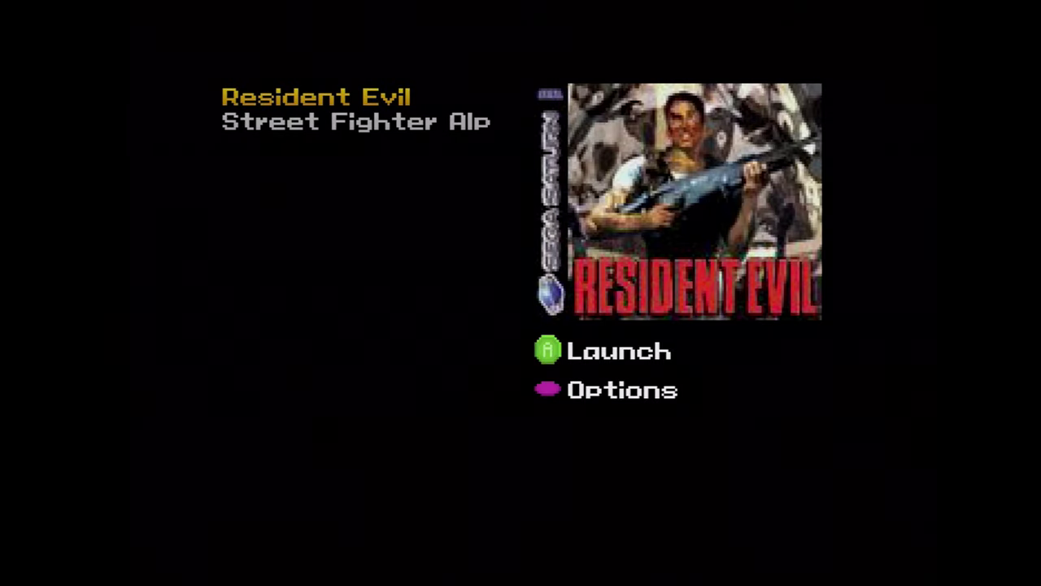
key("Down")
key("Up")
key("Down")
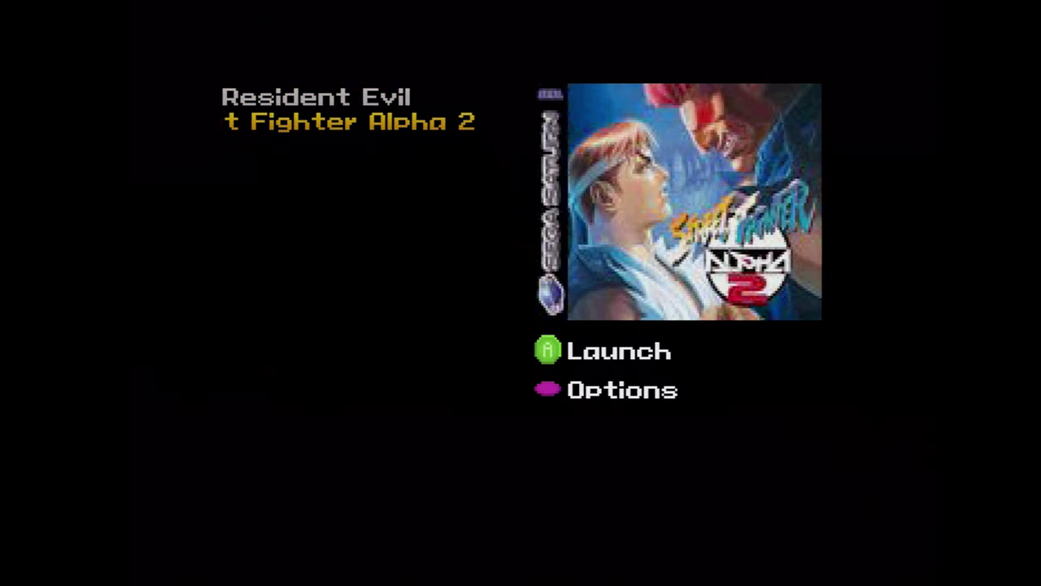
key("Up")
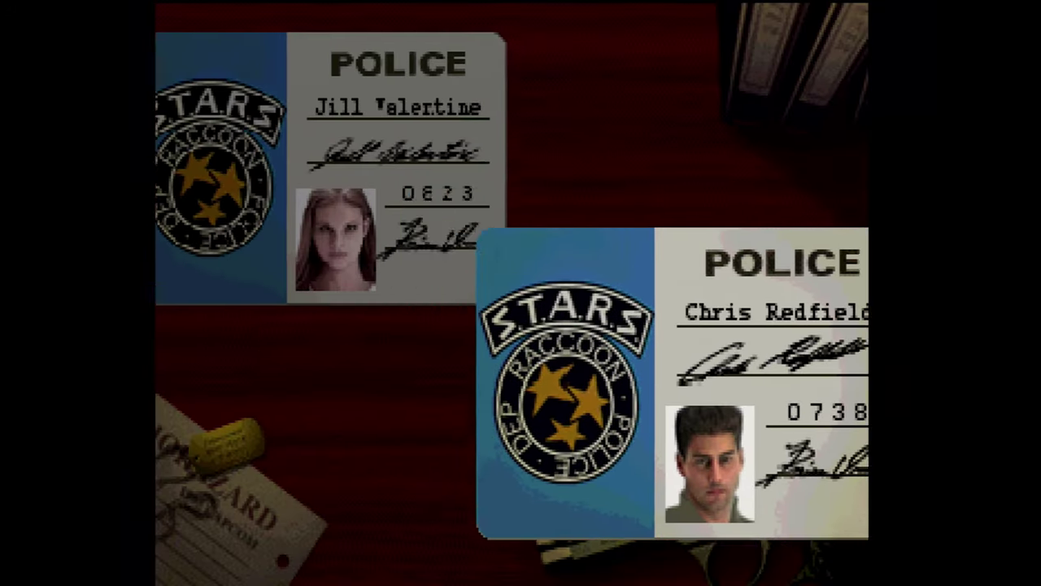
key("Right")
key("Right")
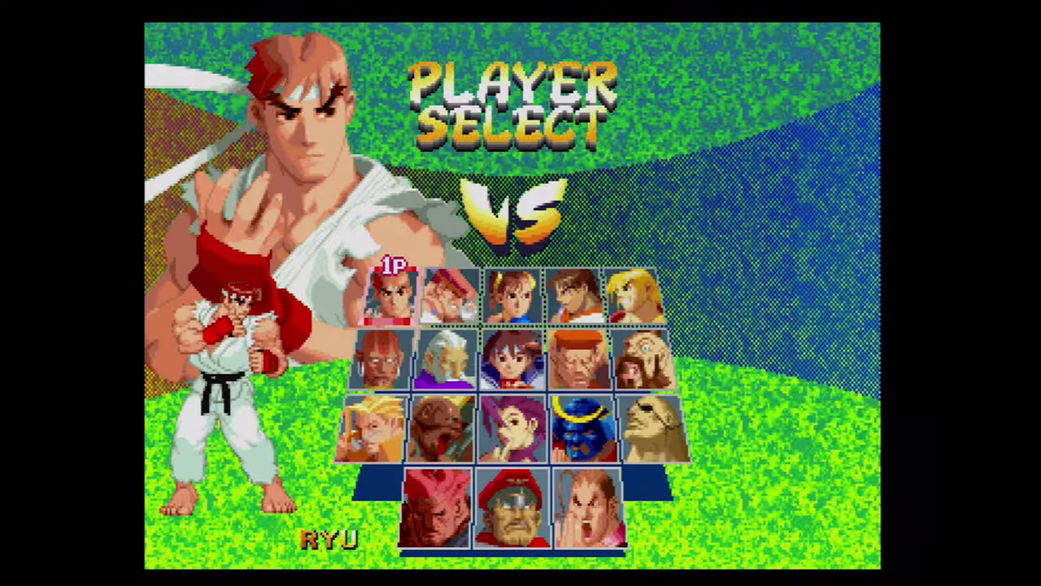
Step: Choose Ken as the player character in Street Fighter Alpha 2 with Auto mode and confirm the game speed
key("Right")
key("Right")
key("Right")
key("Right")
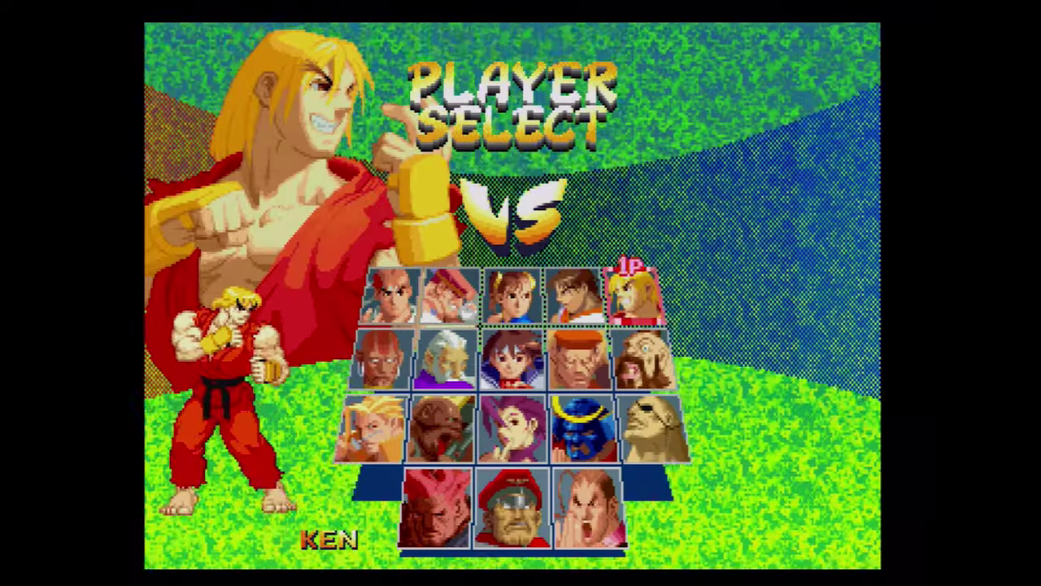
key("x")
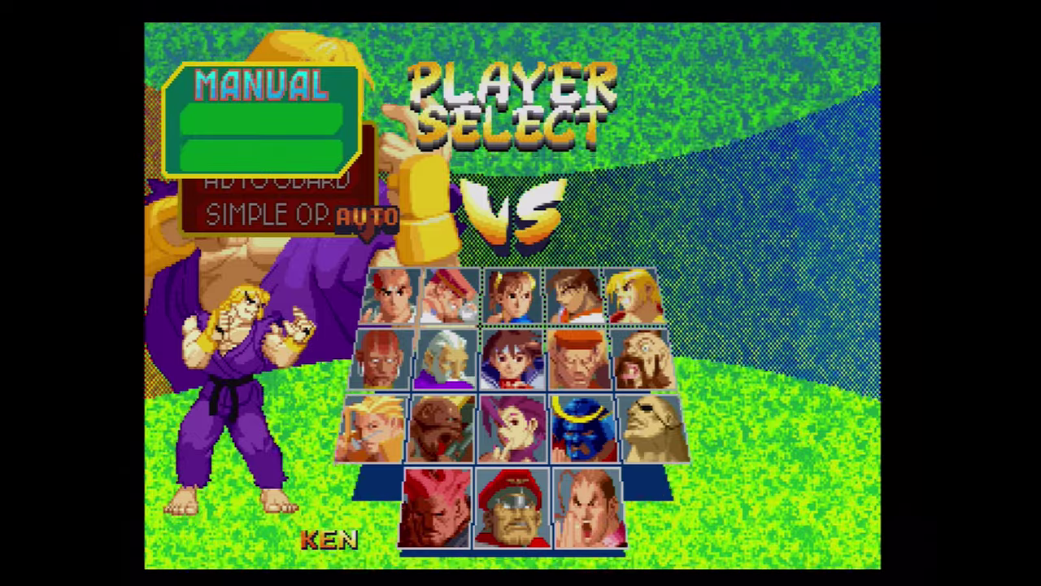
key("Down")
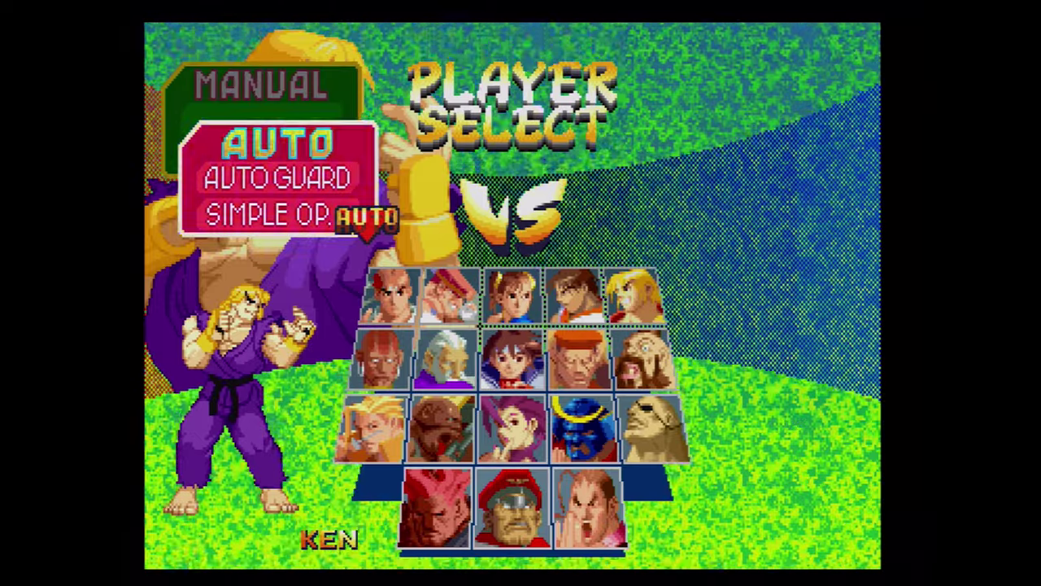
key("x")
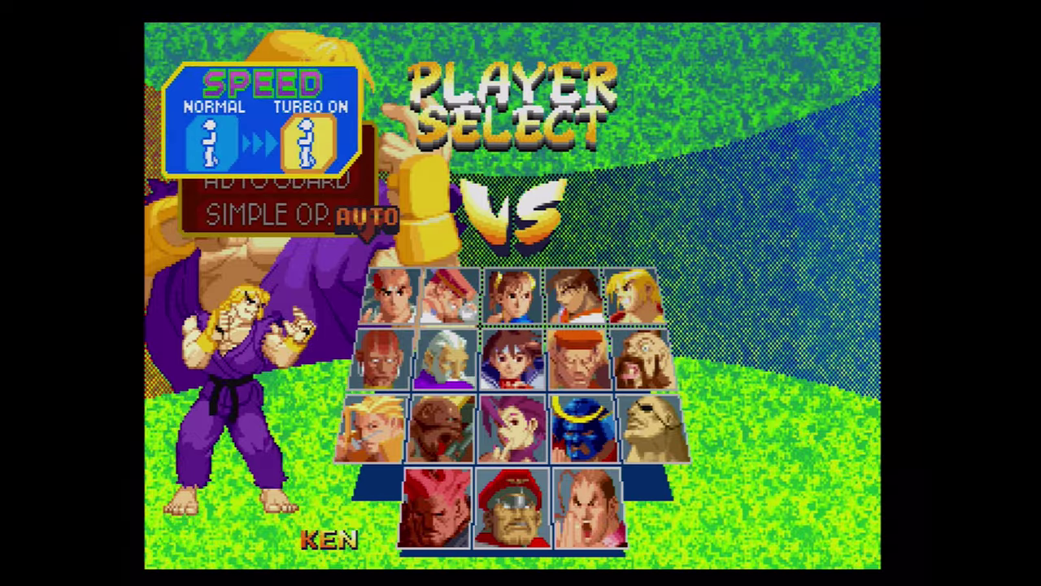
key("x")
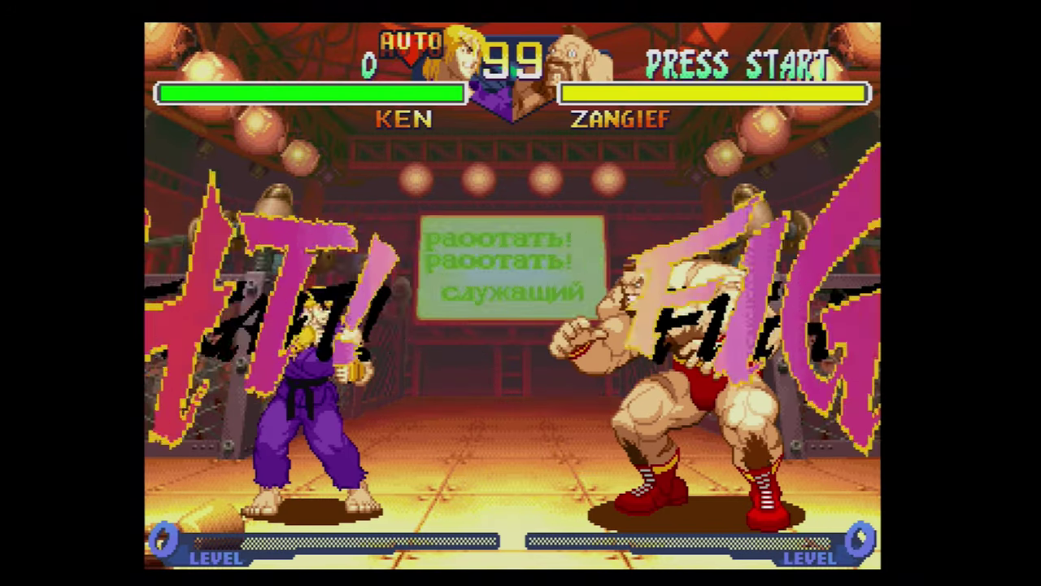
key("Up")
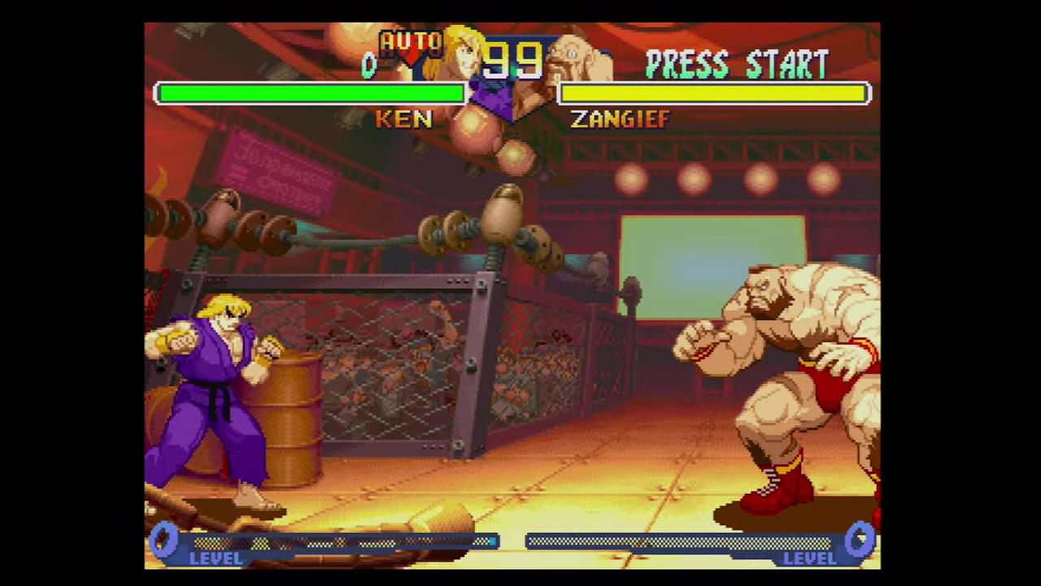
key("Down")
key("Right")
key("a")
key("Up")
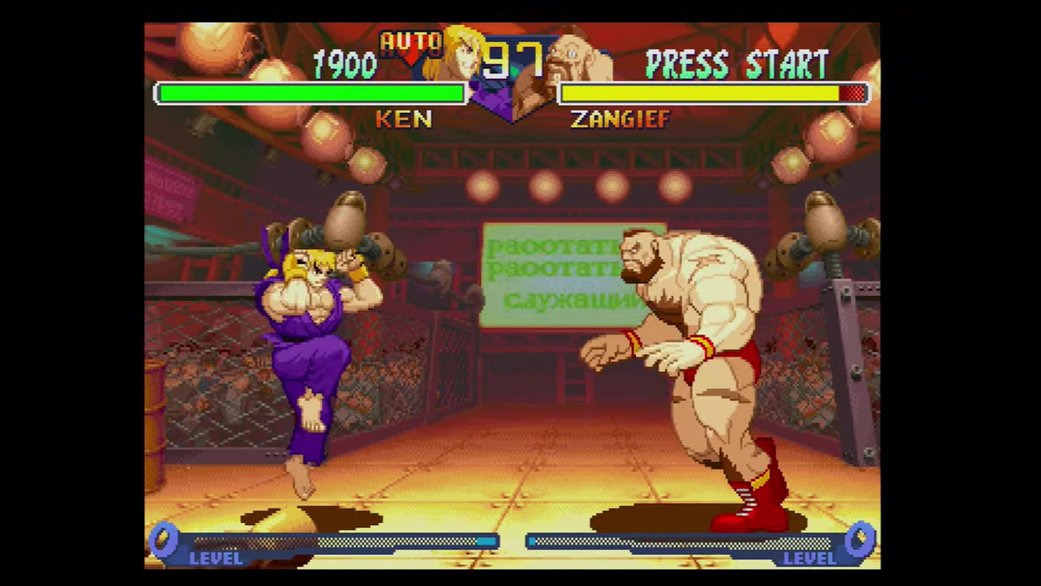
key("Up+Right")
key("a")
key("s")
key("s")
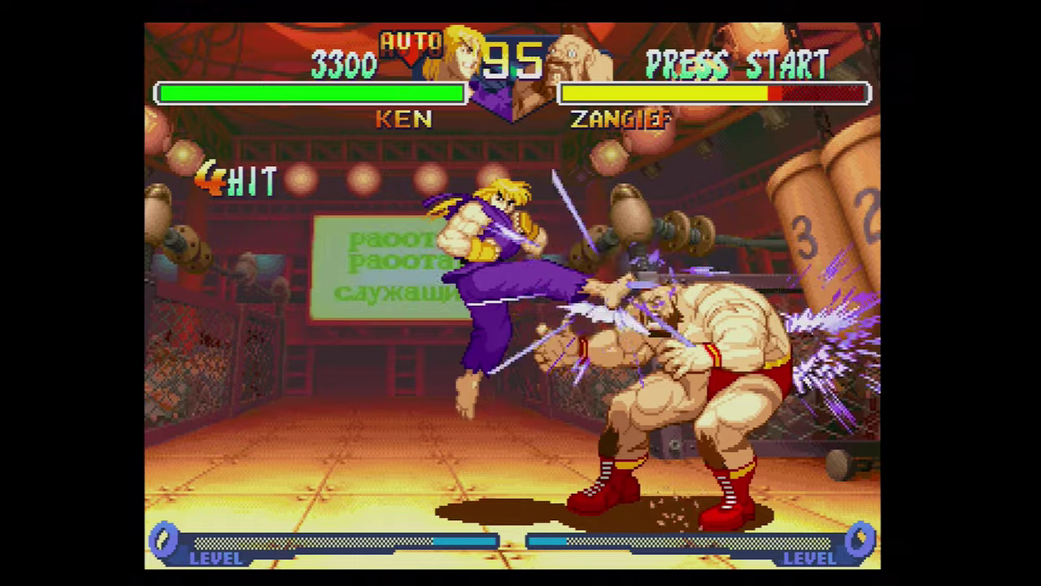
key("Right")
key("Down")
key("Right")
key("a")
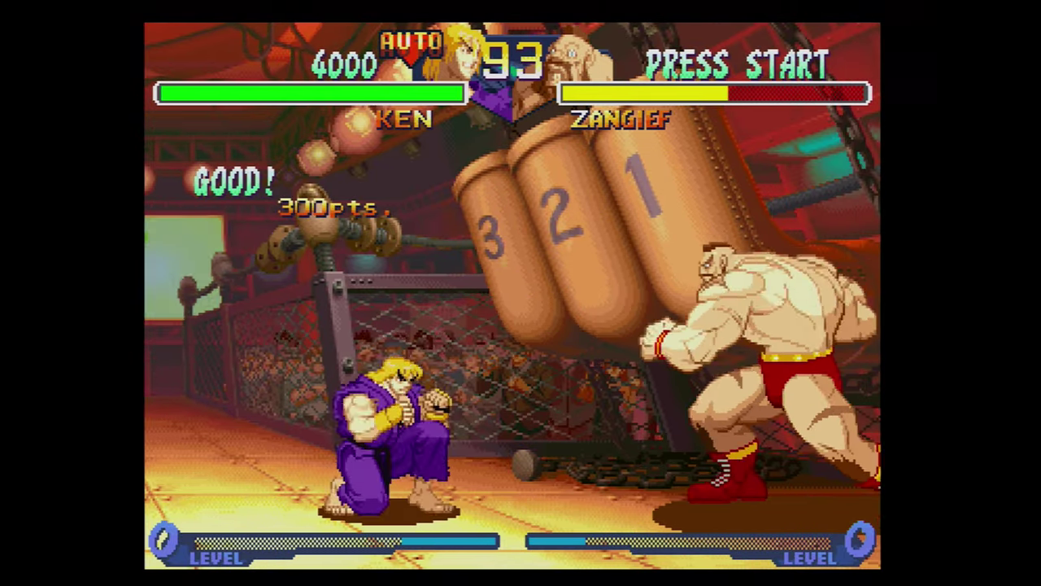
key("Up+Left")
key("Left")
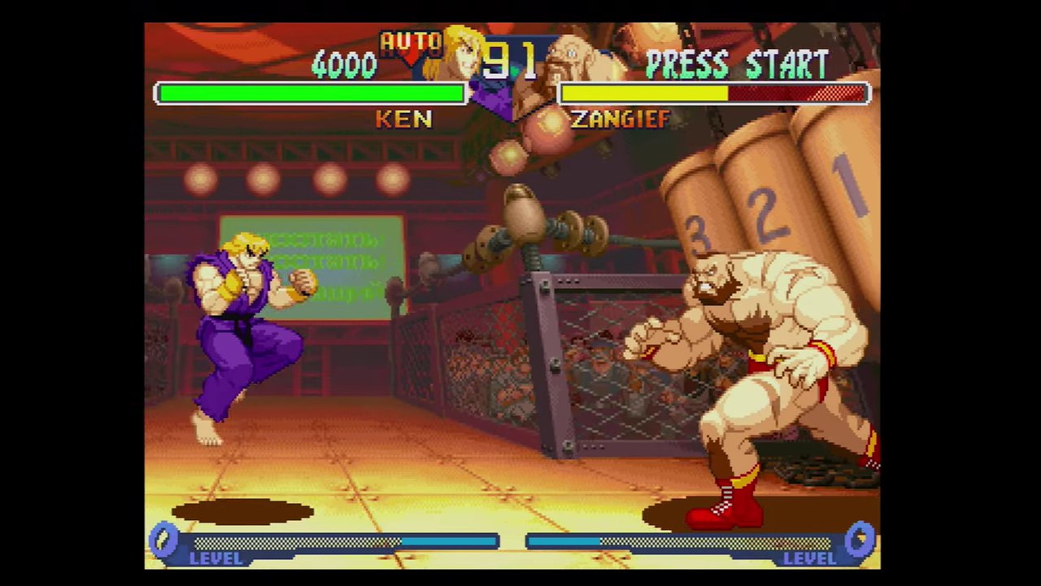
key("Up+Left")
key("Right")
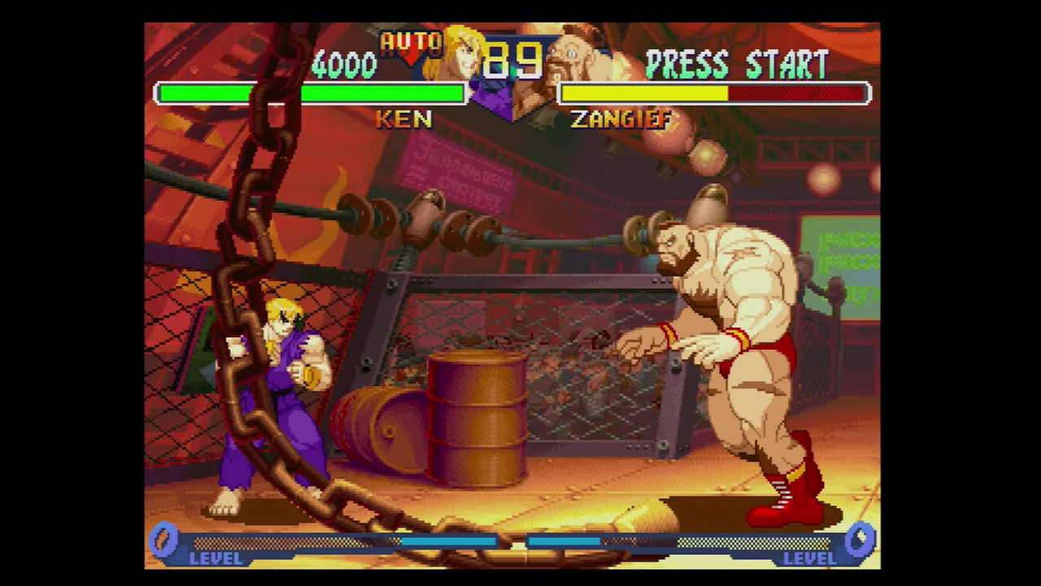
key("Up+Right")
key("s")
key("a")
key("Right")
key("Down")
key("Right")
key("a")
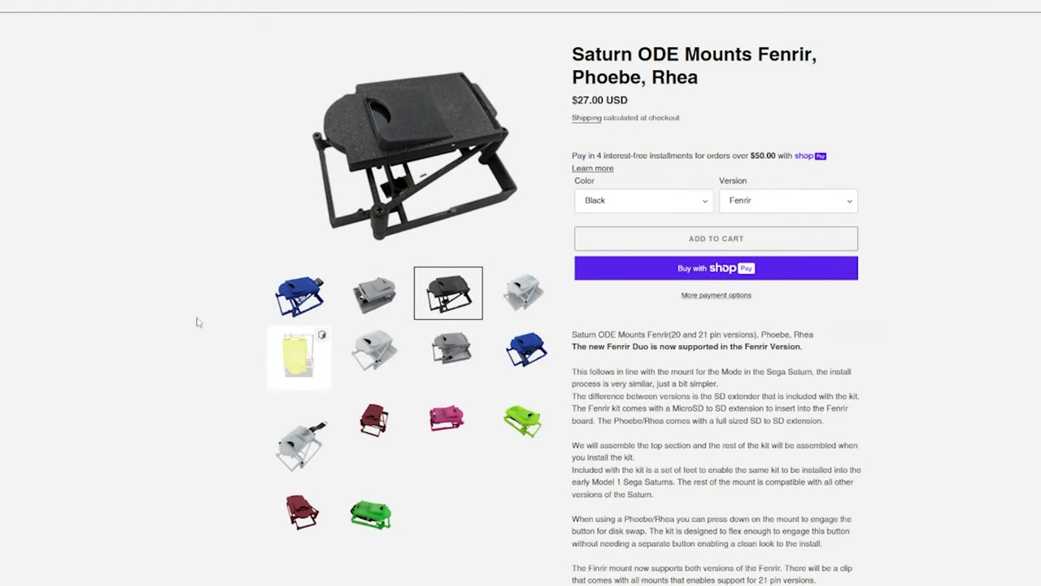
Step: Switch to the Saturn ODE Mounts product page and view the images of the blue and gray mounts
left_click(280, 303)
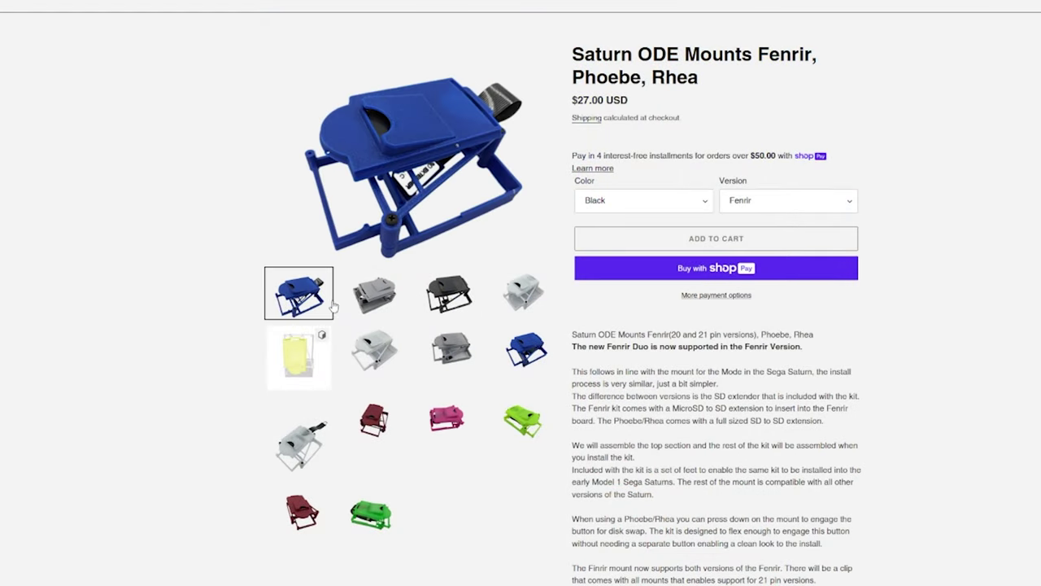
left_click(368, 306)
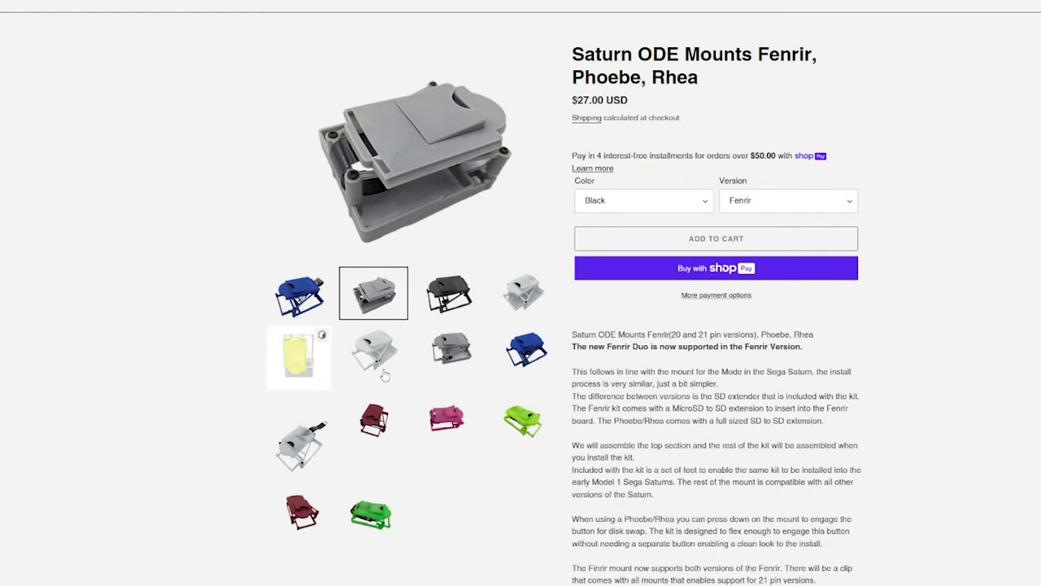